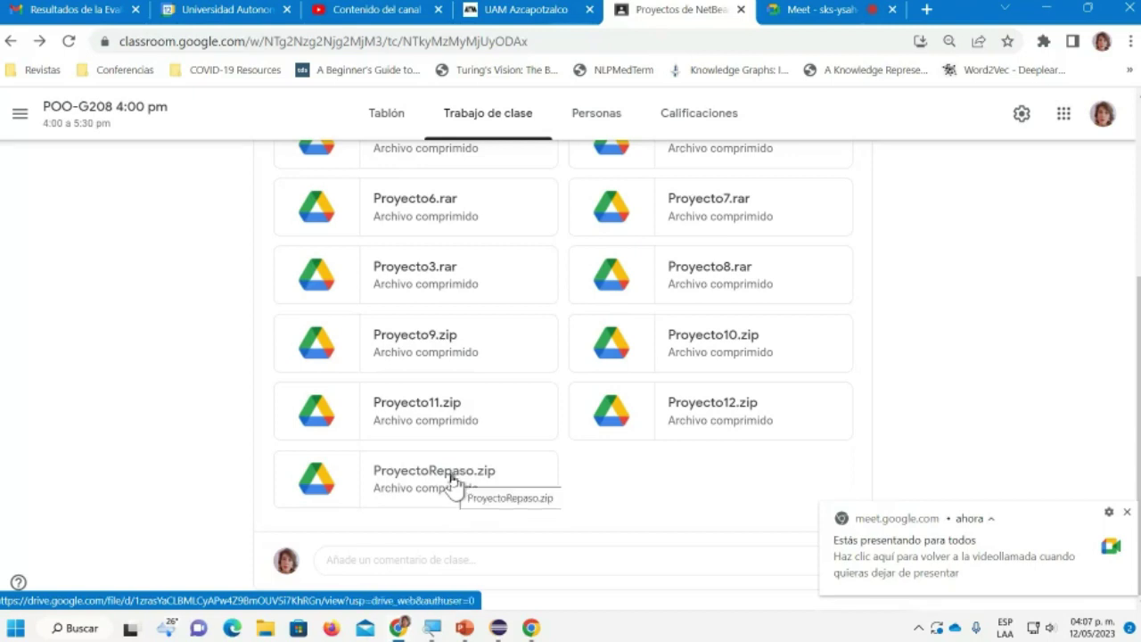
Open ProyectoRepaso.zip from the class materials in a separate browser tab and download it
{"action": "right_click", "coordinate": [453, 480]}
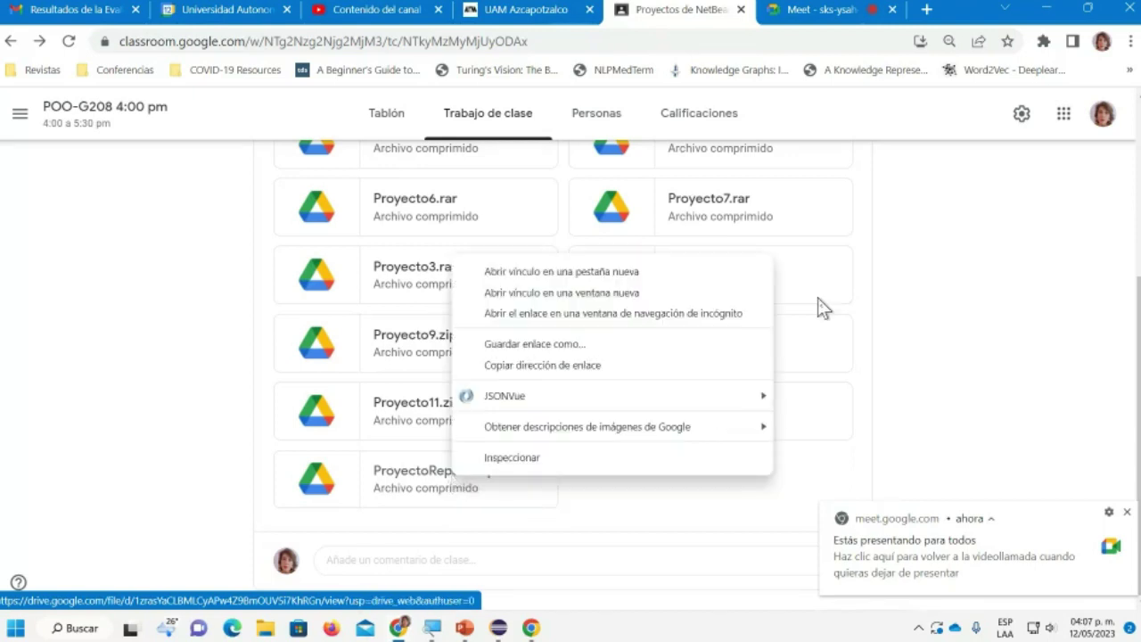
{"action": "left_click", "coordinate": [636, 276]}
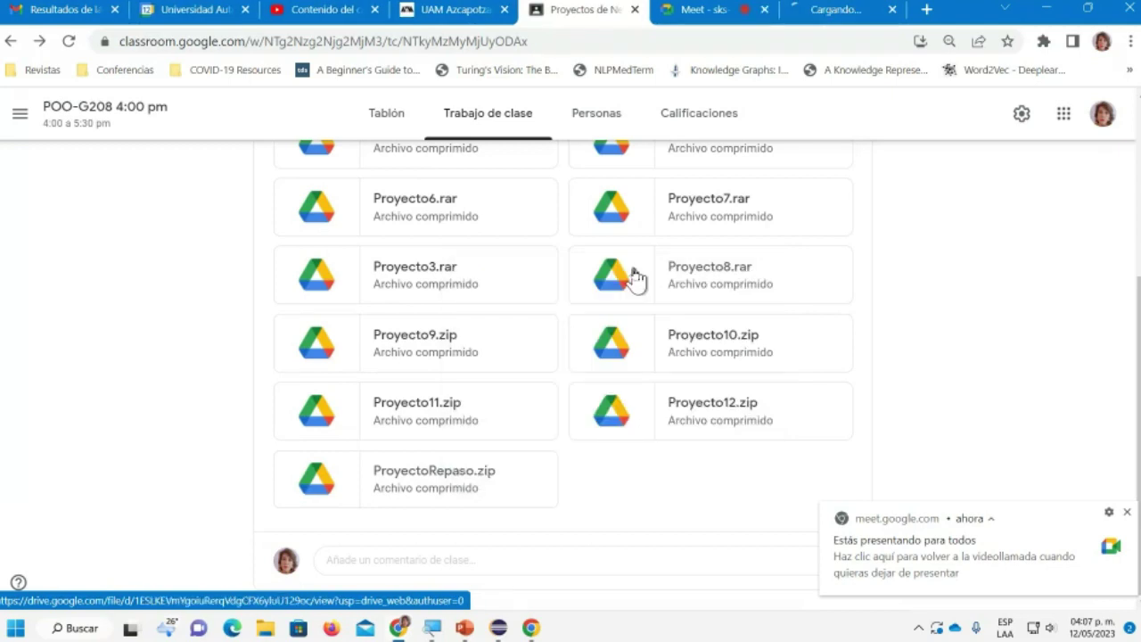
{"action": "left_click", "coordinate": [836, 11]}
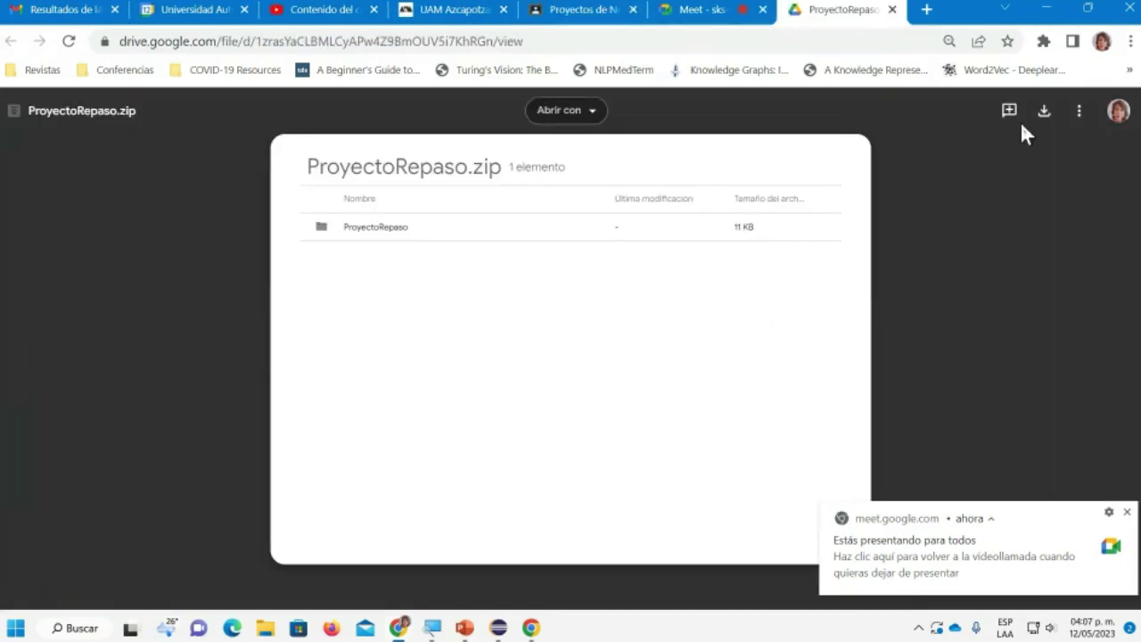
{"action": "left_click", "coordinate": [1044, 112]}
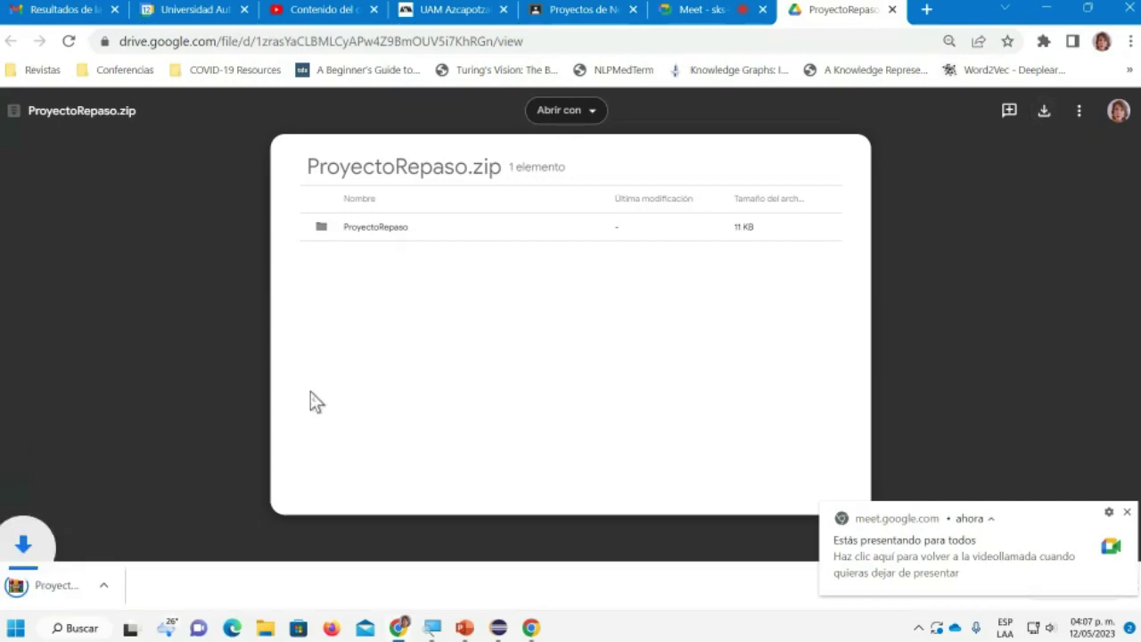
Create a folder named "WorkSpace POO 23I" in Documents using File Explorer, and open it
{"action": "left_click", "coordinate": [268, 629]}
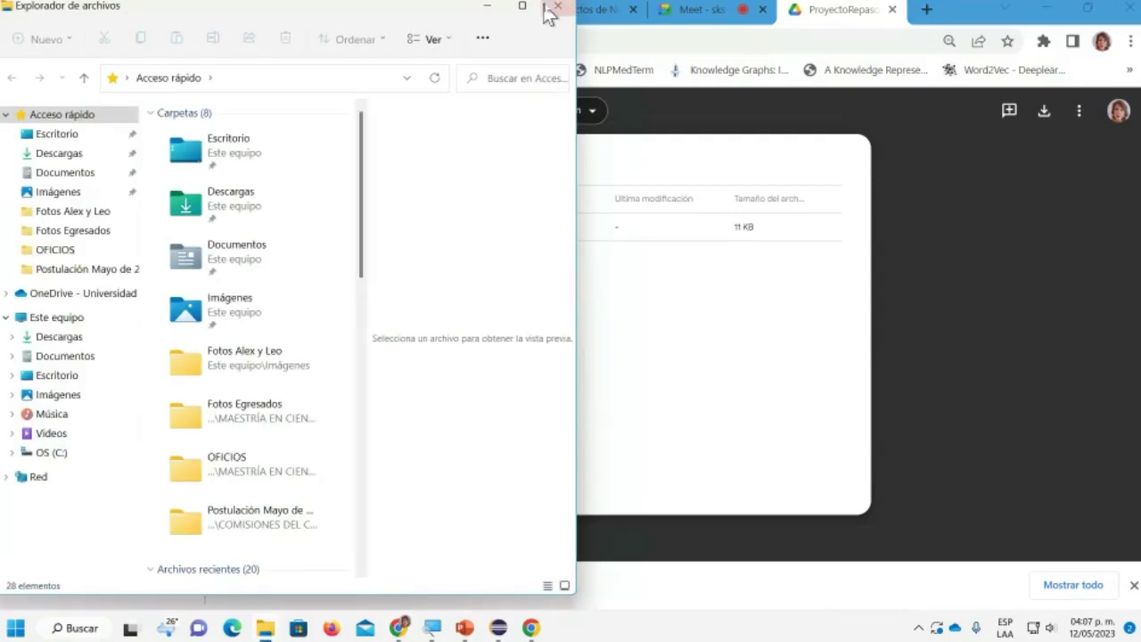
{"action": "left_click", "coordinate": [525, 7]}
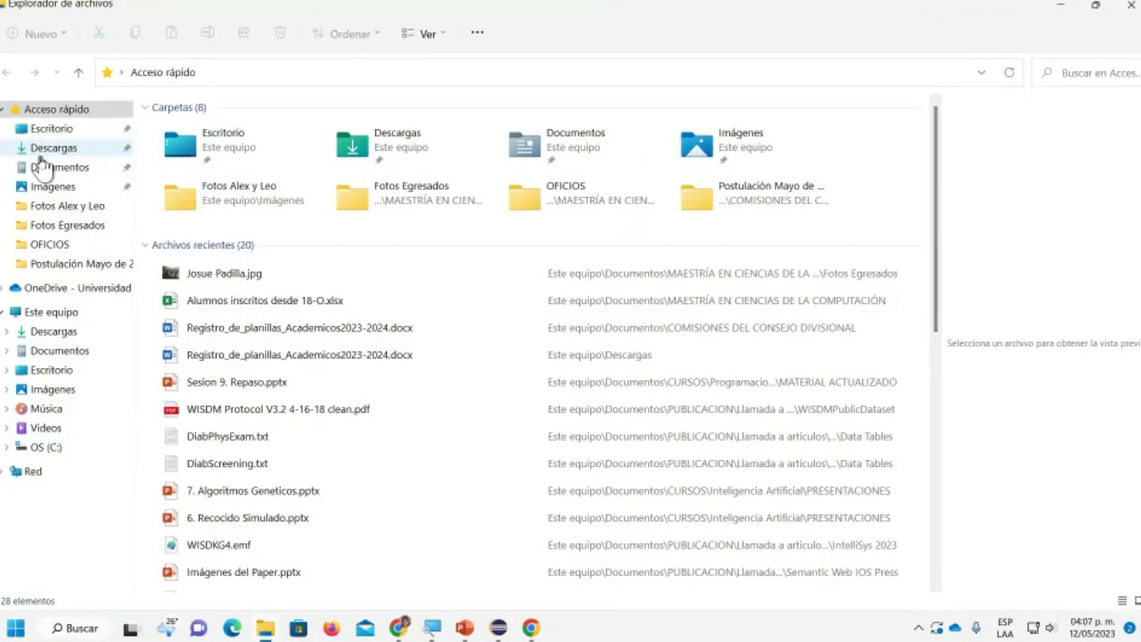
{"action": "left_click", "coordinate": [54, 167]}
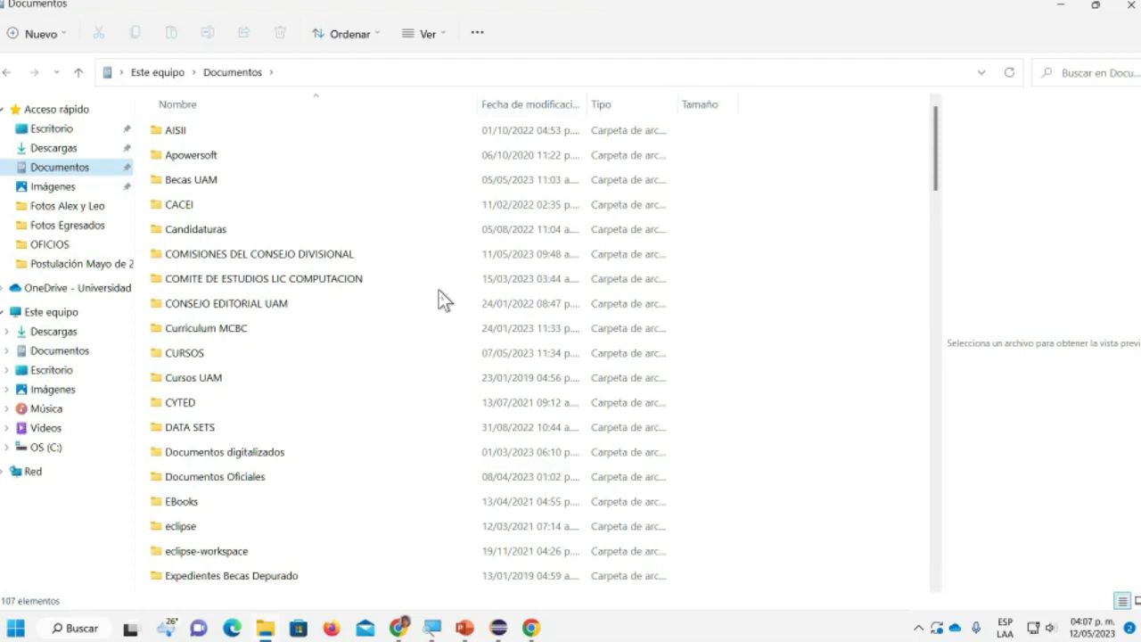
{"action": "left_click", "coordinate": [38, 36]}
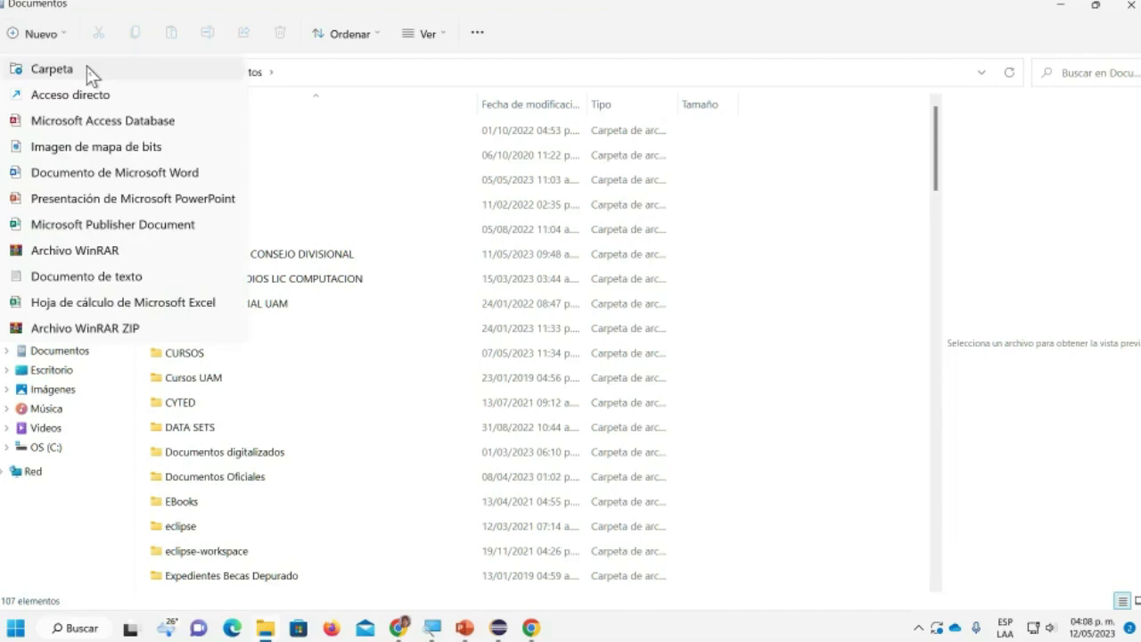
{"action": "left_click", "coordinate": [52, 68]}
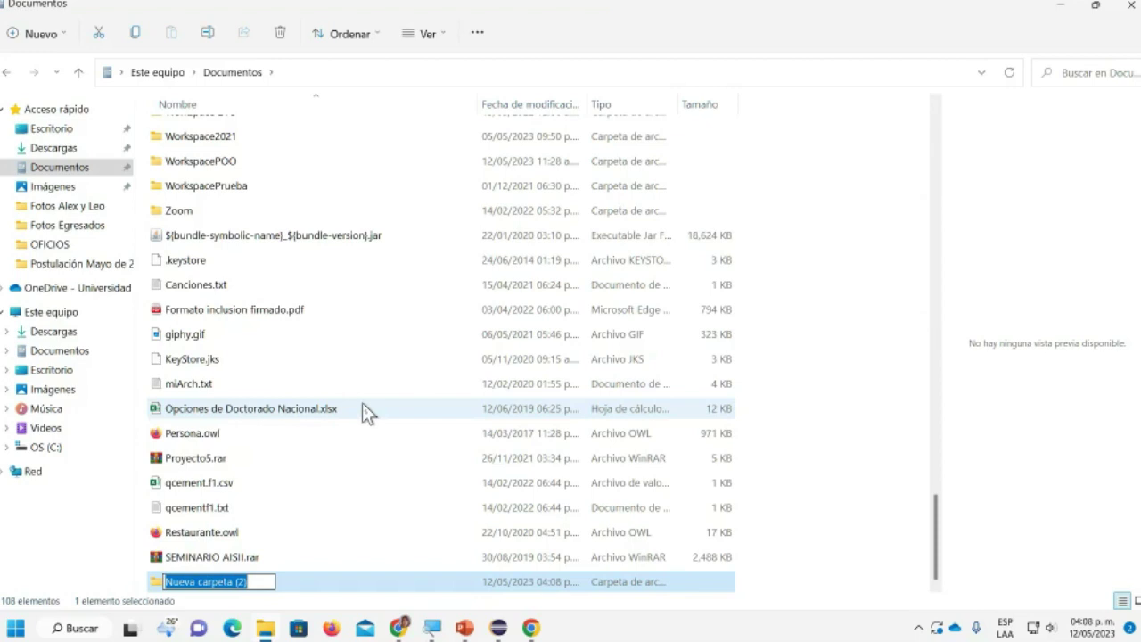
{"action": "type", "text": "Wor"}
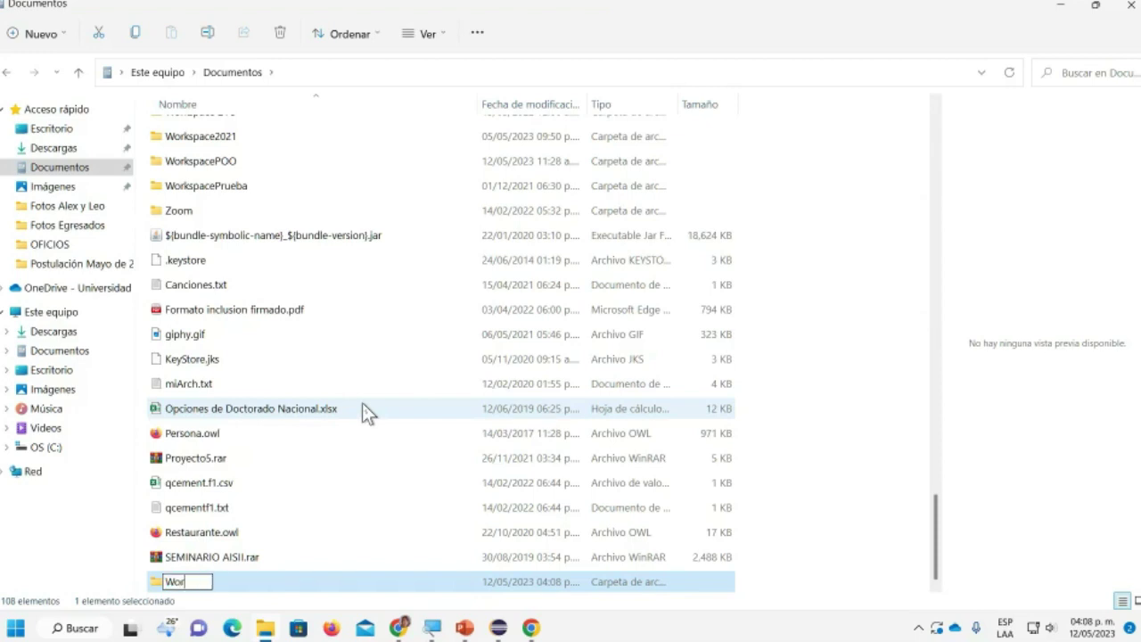
{"action": "type", "text": "kSpace"}
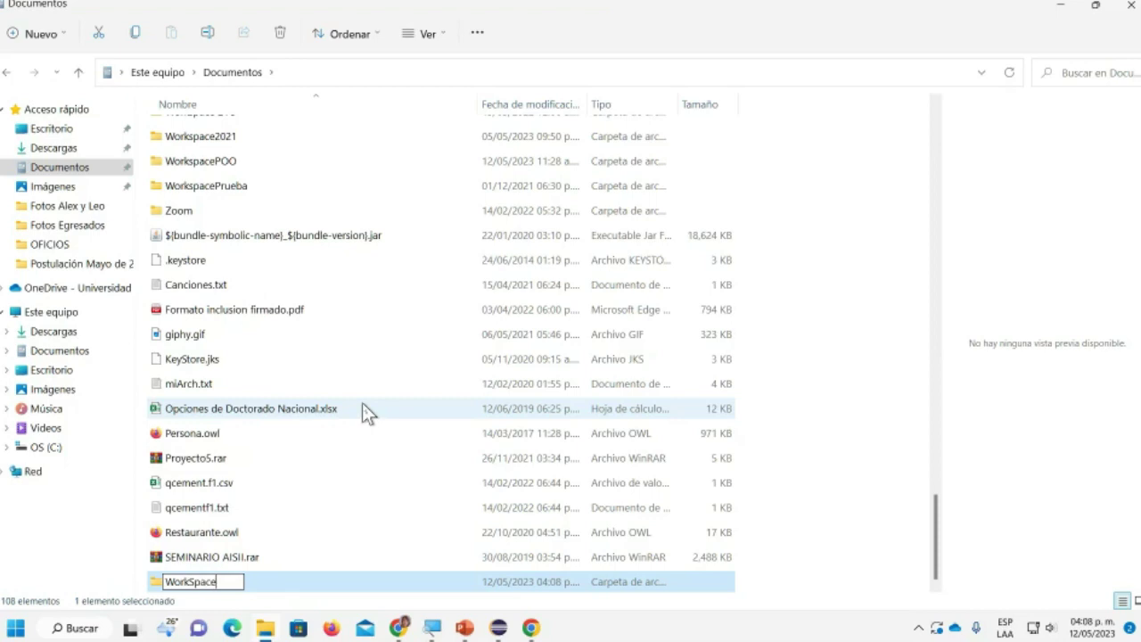
{"action": "type", "text": " POO"}
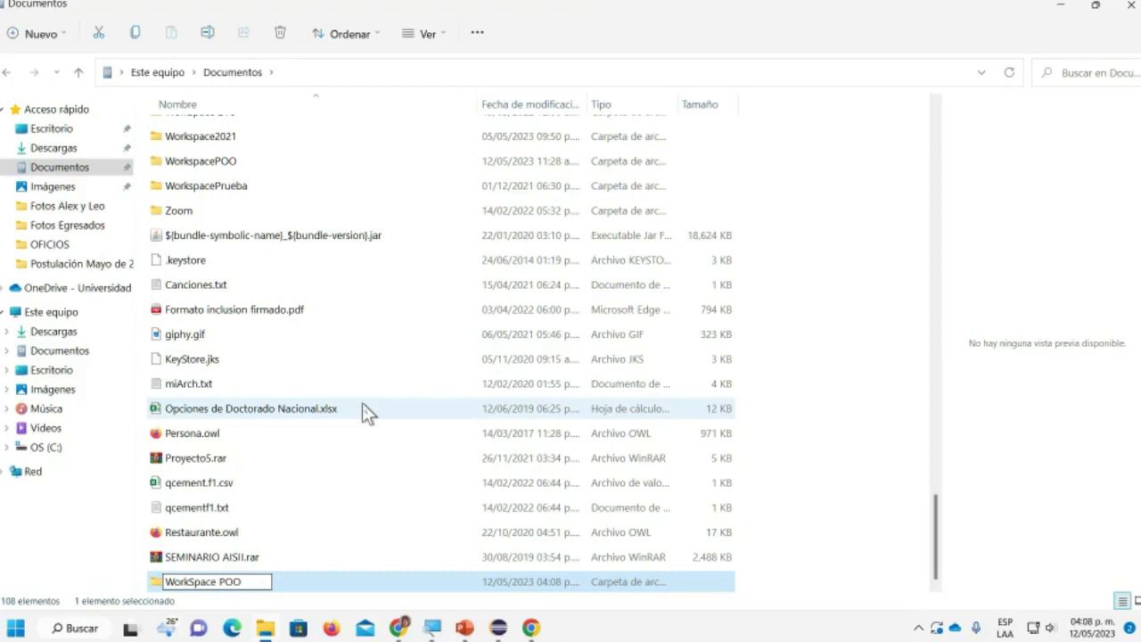
{"action": "type", "text": " 23I"}
{"action": "key", "text": "Return"}
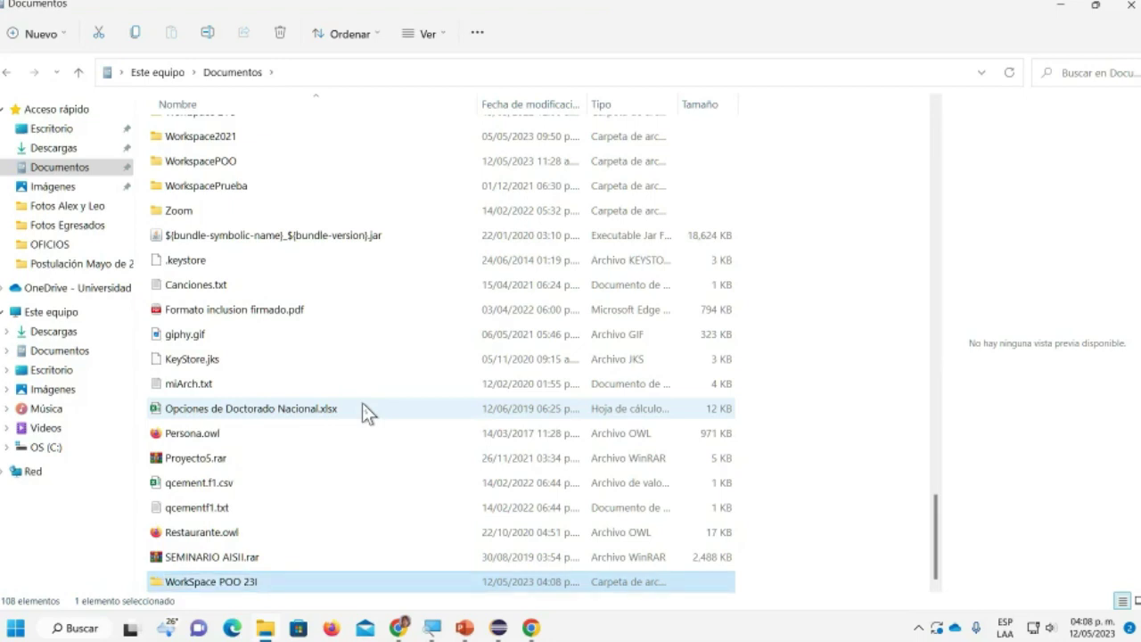
{"action": "key", "text": "Return"}
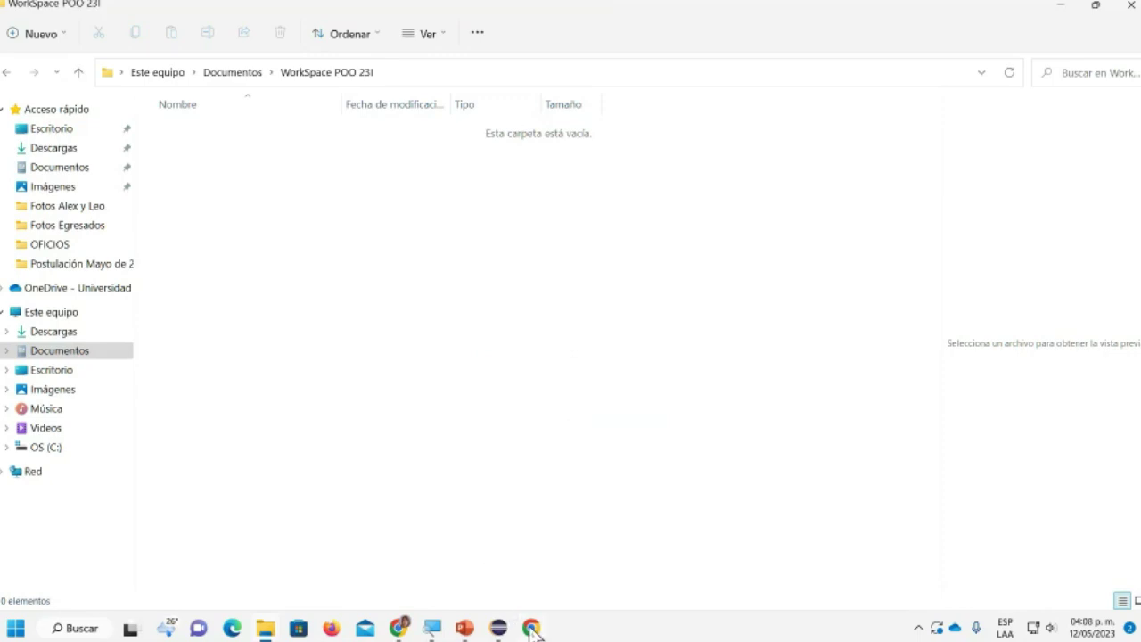
Open the downloaded ProyectoRepaso (1).zip from Chrome, dismiss the WinRAR purchase notice, and check the contents of its ProyectoRepaso folder
{"action": "mouse_move", "coordinate": [533, 630]}
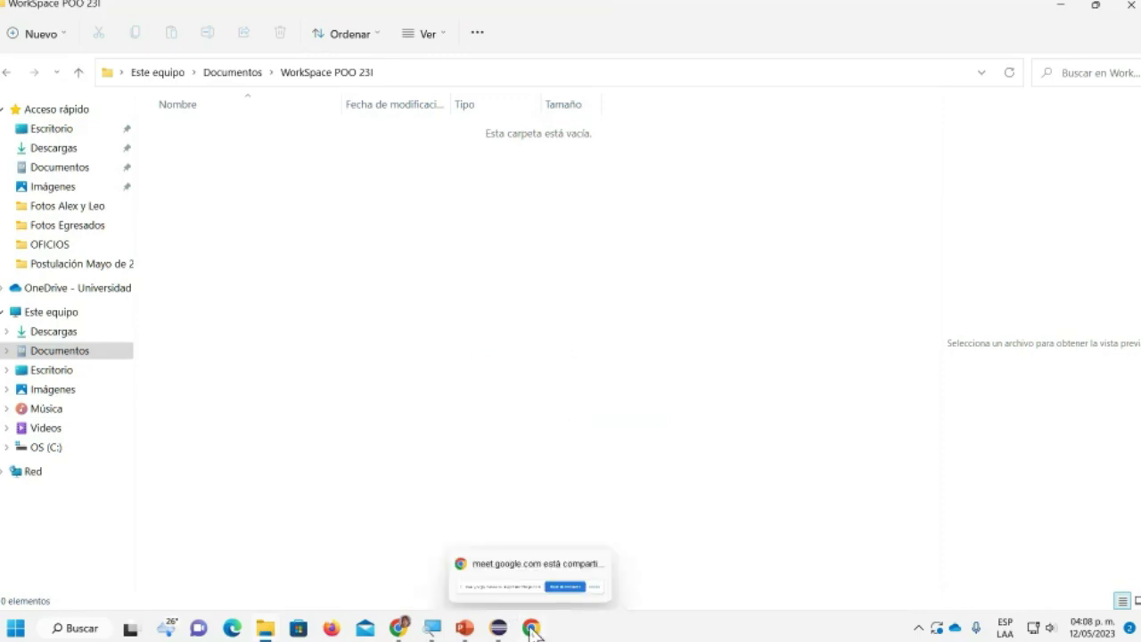
{"action": "left_click", "coordinate": [398, 629]}
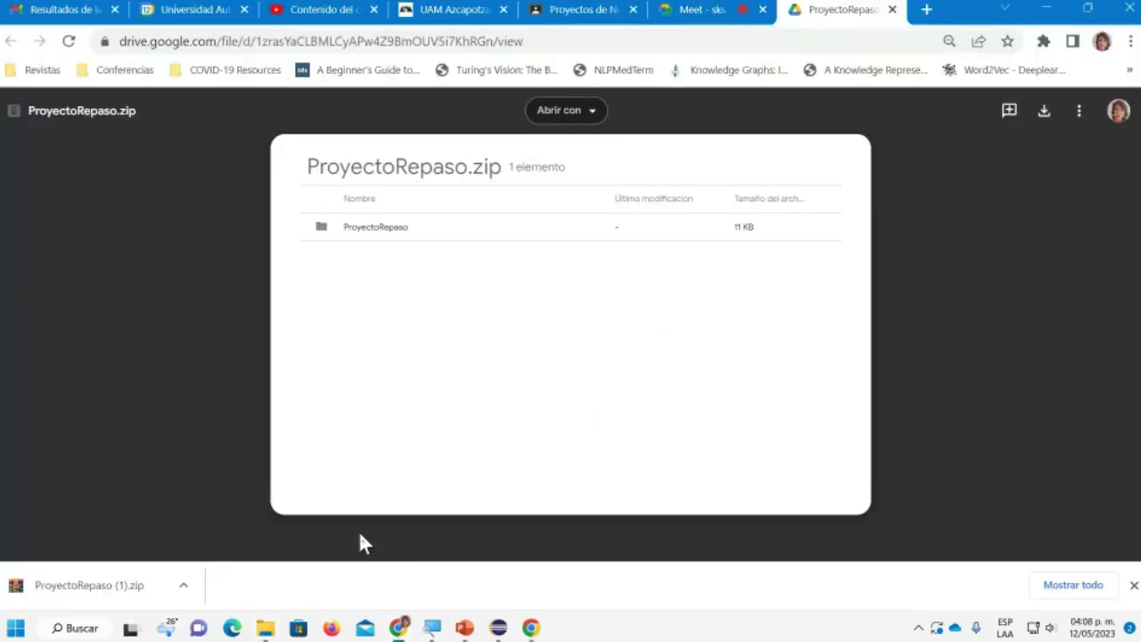
{"action": "left_click", "coordinate": [106, 588]}
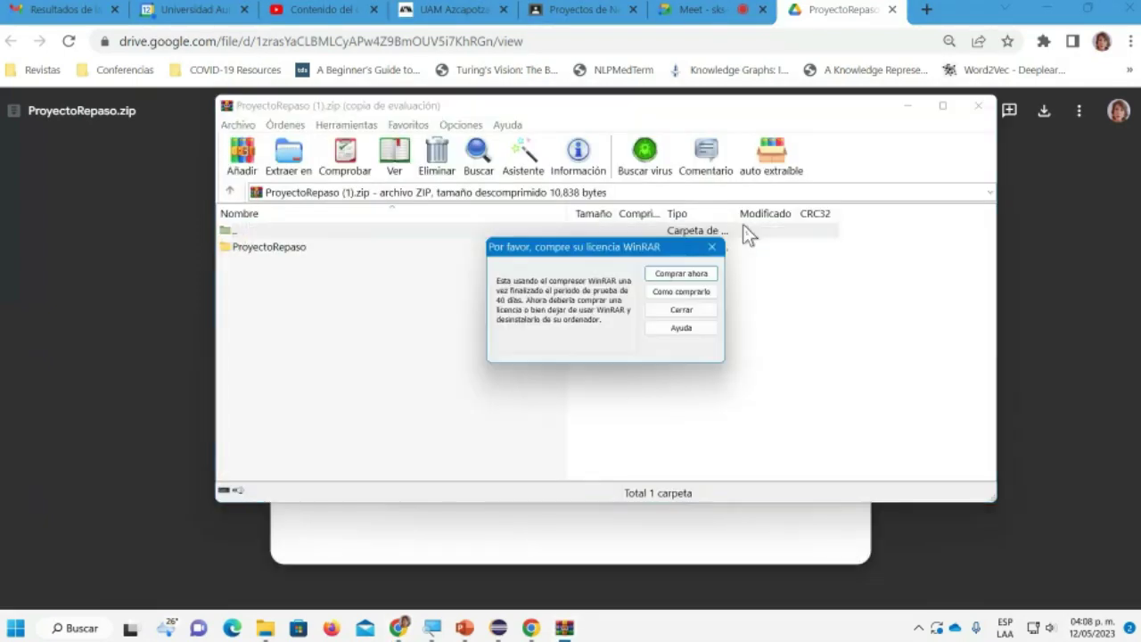
{"action": "left_click", "coordinate": [712, 246]}
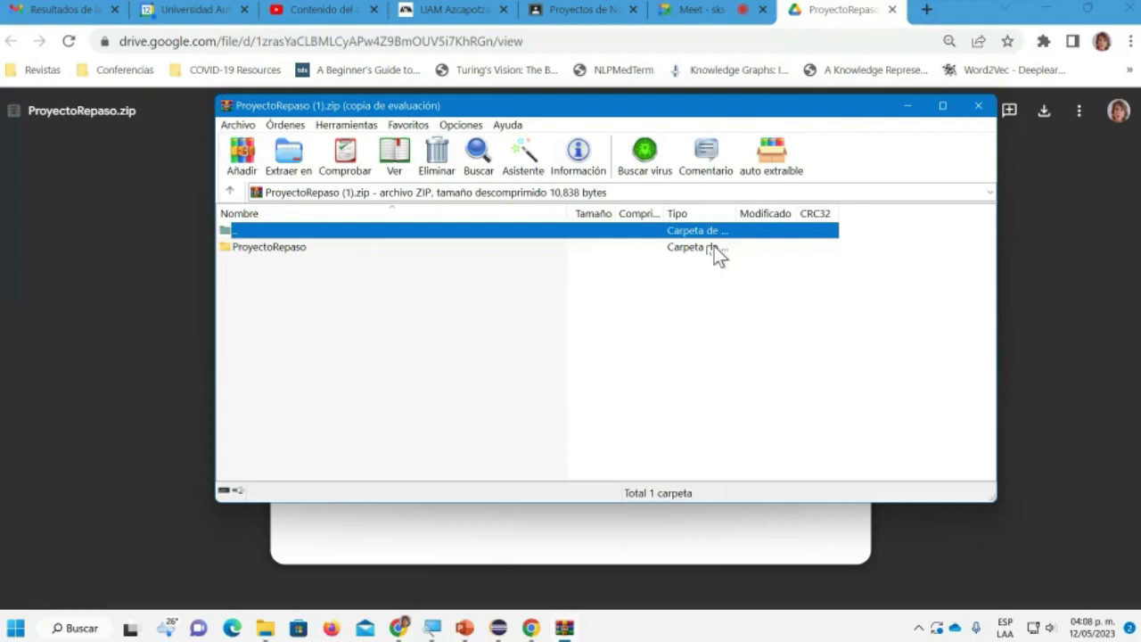
{"action": "double_click", "coordinate": [280, 250]}
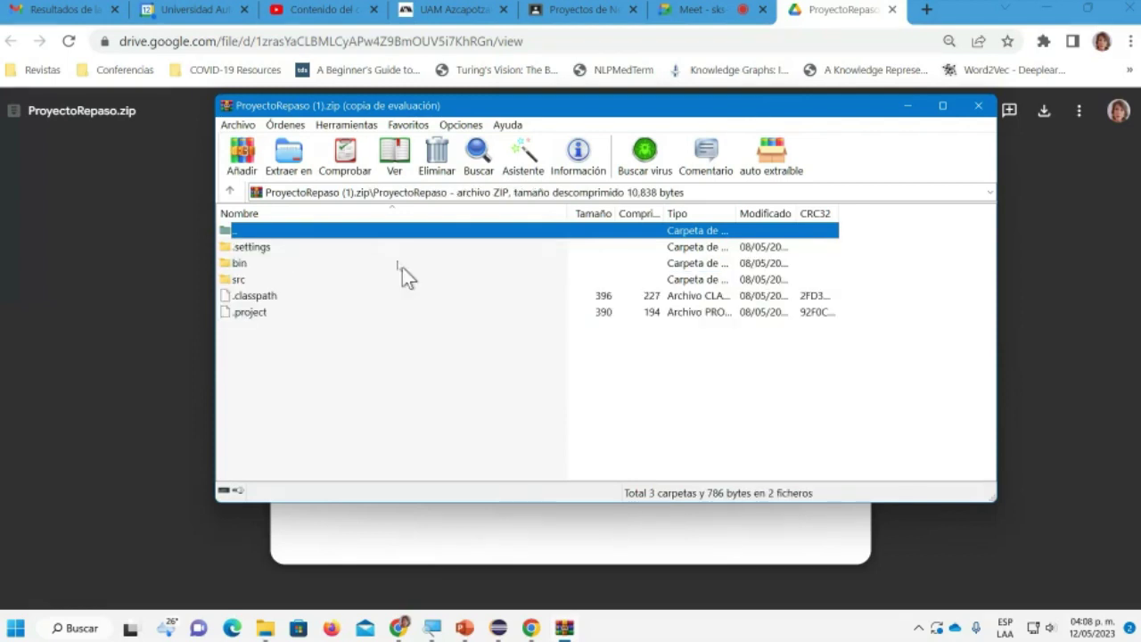
{"action": "key", "text": "BackSpace"}
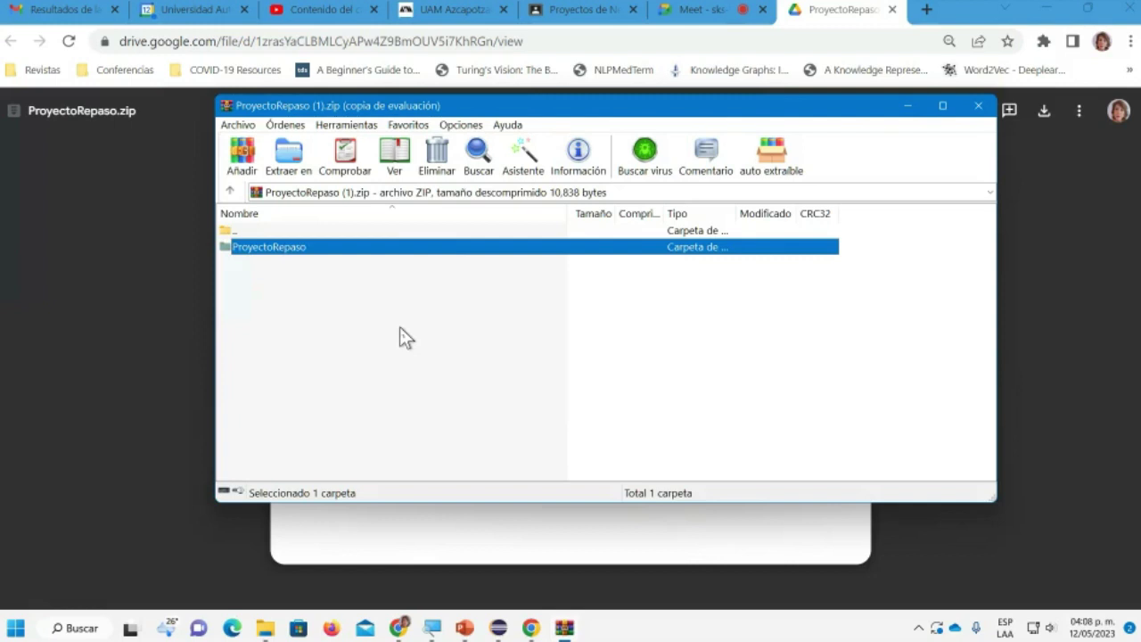
Extract the ProyectoRepaso folder into Documents\WorkSpace POO 23I and close the archive
{"action": "left_click", "coordinate": [293, 159]}
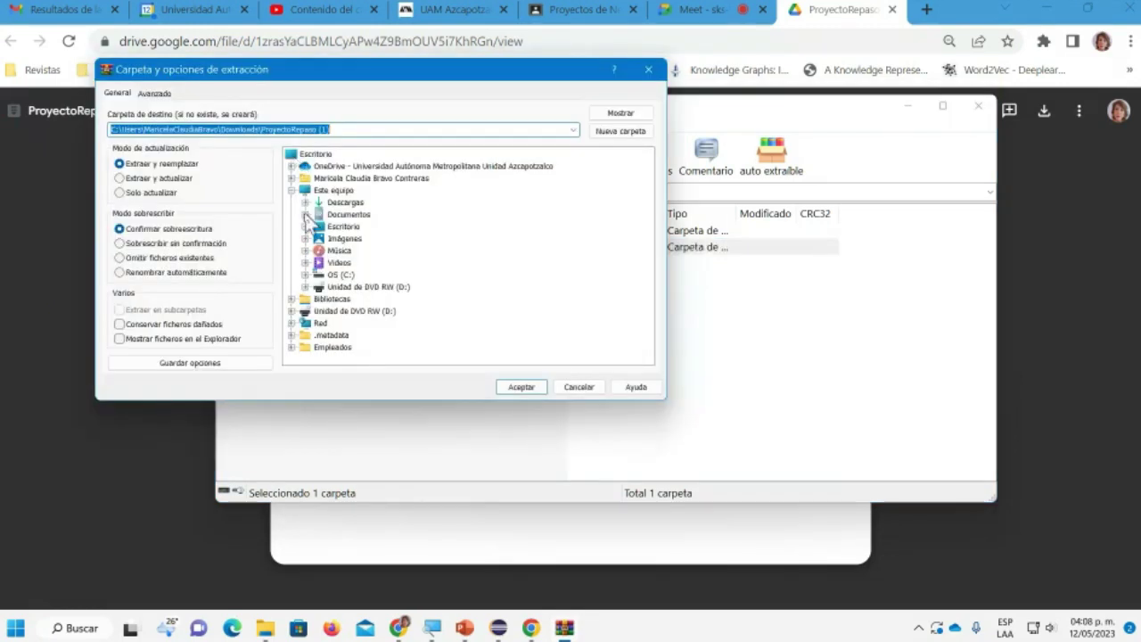
{"action": "left_click", "coordinate": [304, 212]}
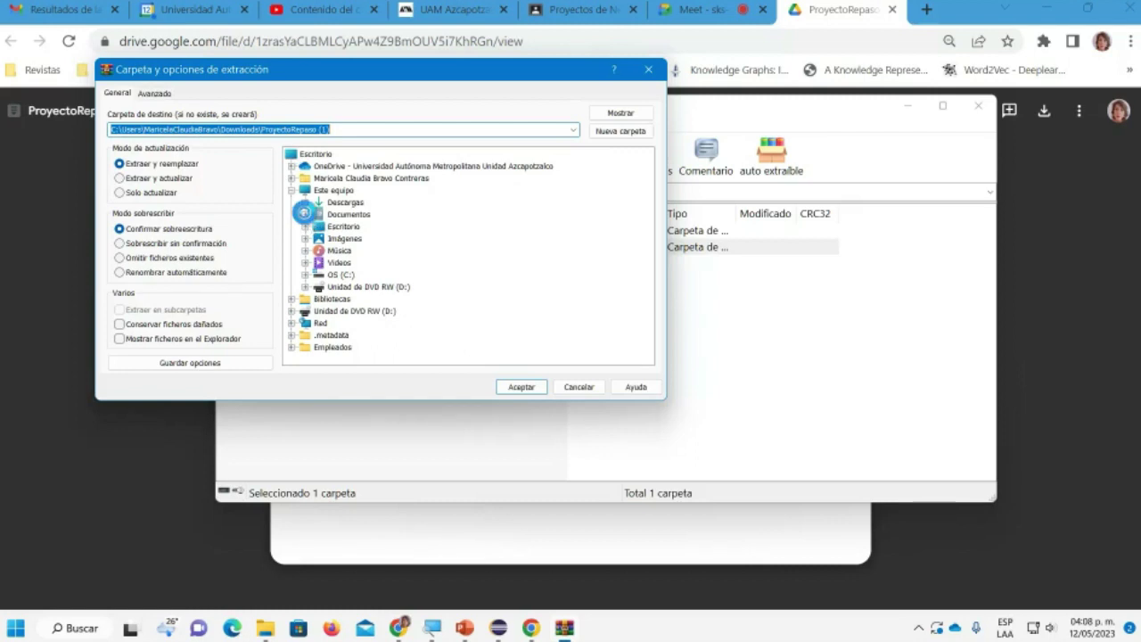
{"action": "scroll", "coordinate": [486, 278], "scroll_direction": "down", "scroll_amount": 7}
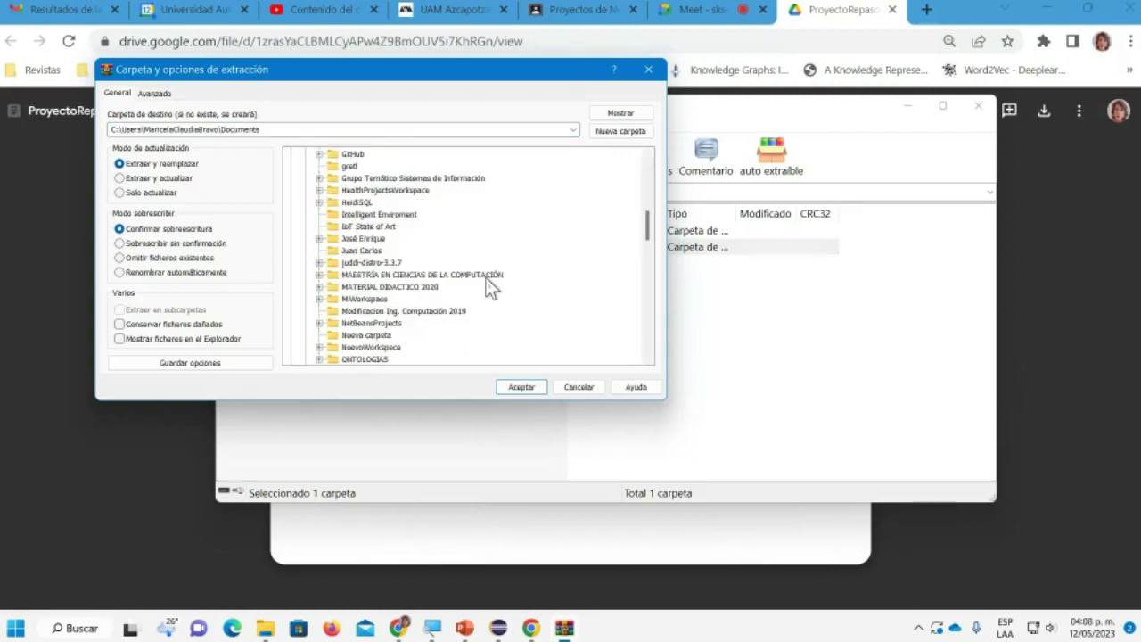
{"action": "scroll", "coordinate": [486, 278], "scroll_direction": "down", "scroll_amount": 3}
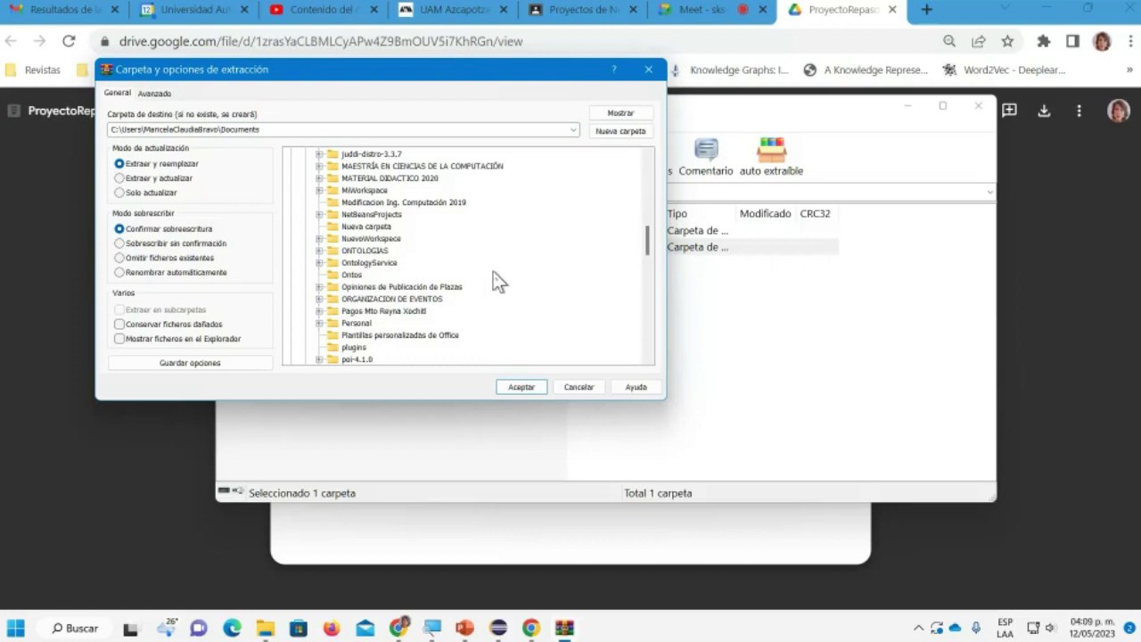
{"action": "scroll", "coordinate": [519, 253], "scroll_direction": "down", "scroll_amount": 2}
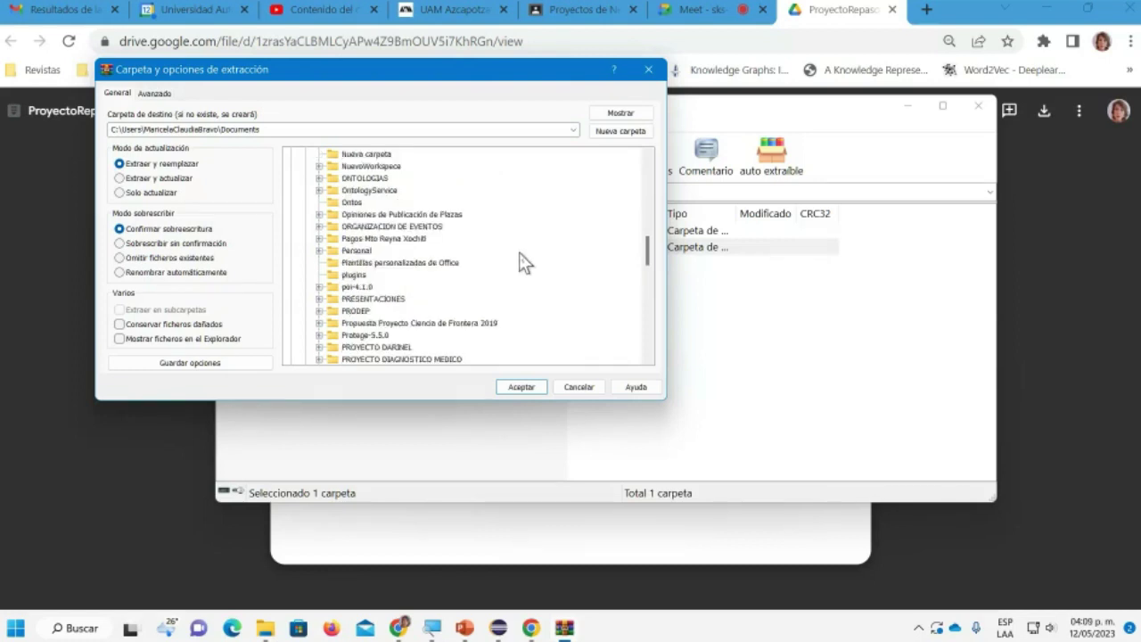
{"action": "scroll", "coordinate": [520, 253], "scroll_direction": "down", "scroll_amount": 4}
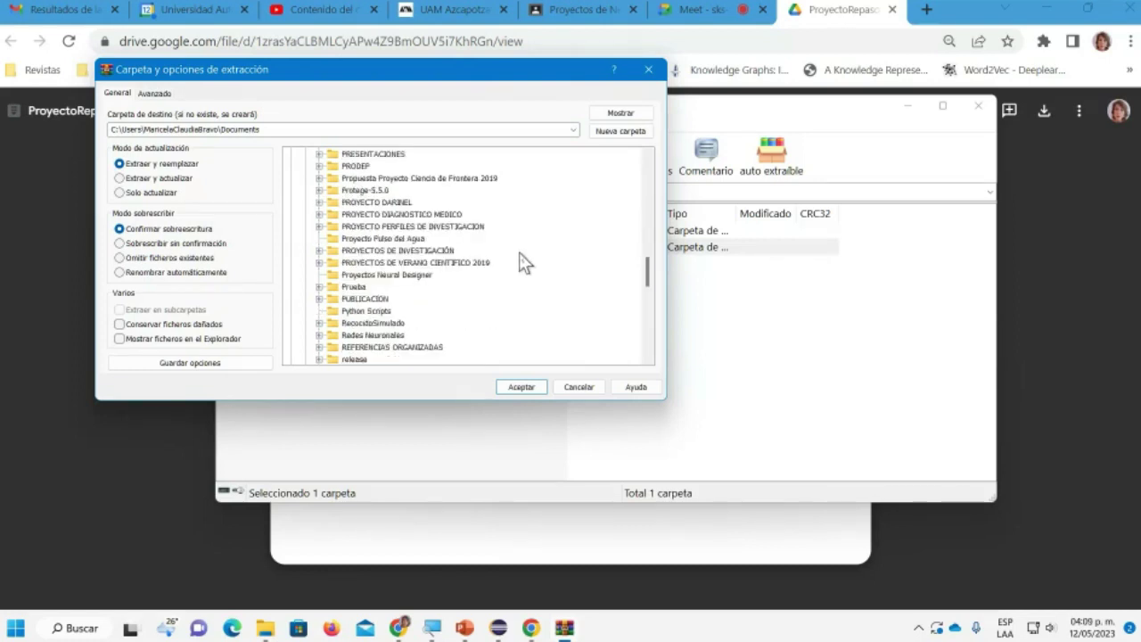
{"action": "scroll", "coordinate": [520, 254], "scroll_direction": "down", "scroll_amount": 5}
{"action": "scroll", "coordinate": [520, 262], "scroll_direction": "down", "scroll_amount": 3}
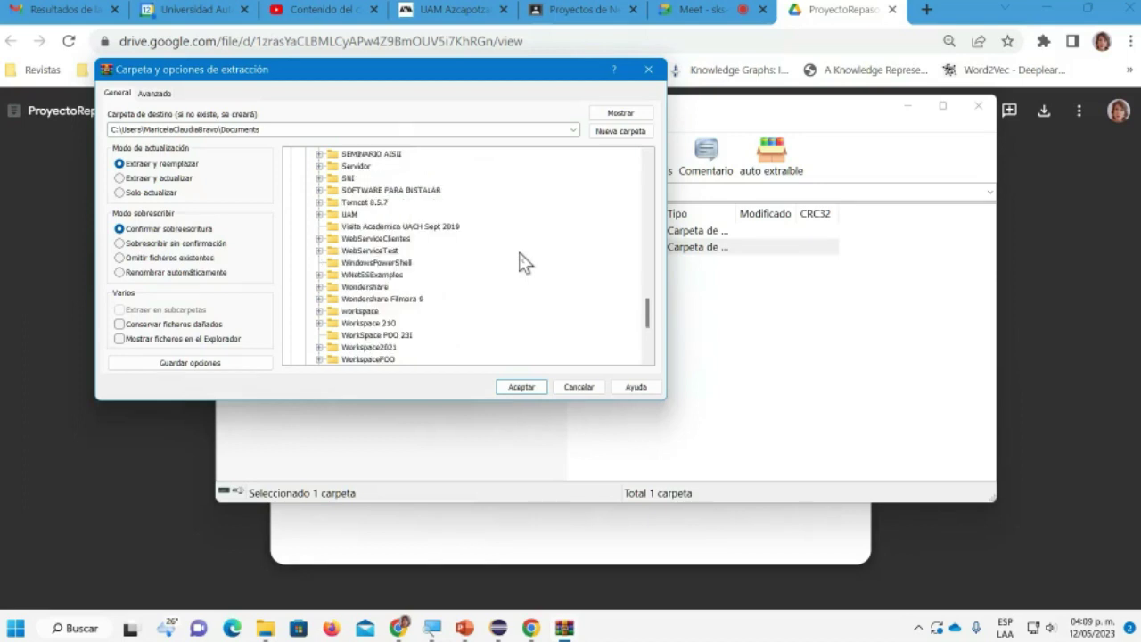
{"action": "scroll", "coordinate": [522, 262], "scroll_direction": "down", "scroll_amount": 2}
{"action": "left_click", "coordinate": [392, 264]}
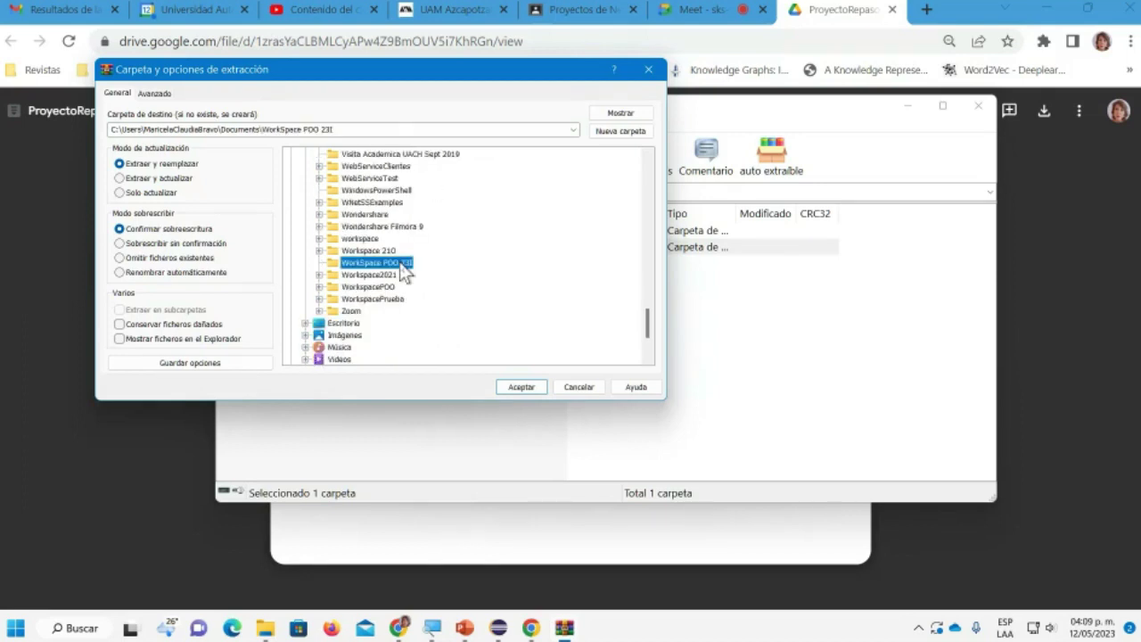
{"action": "left_click", "coordinate": [522, 387]}
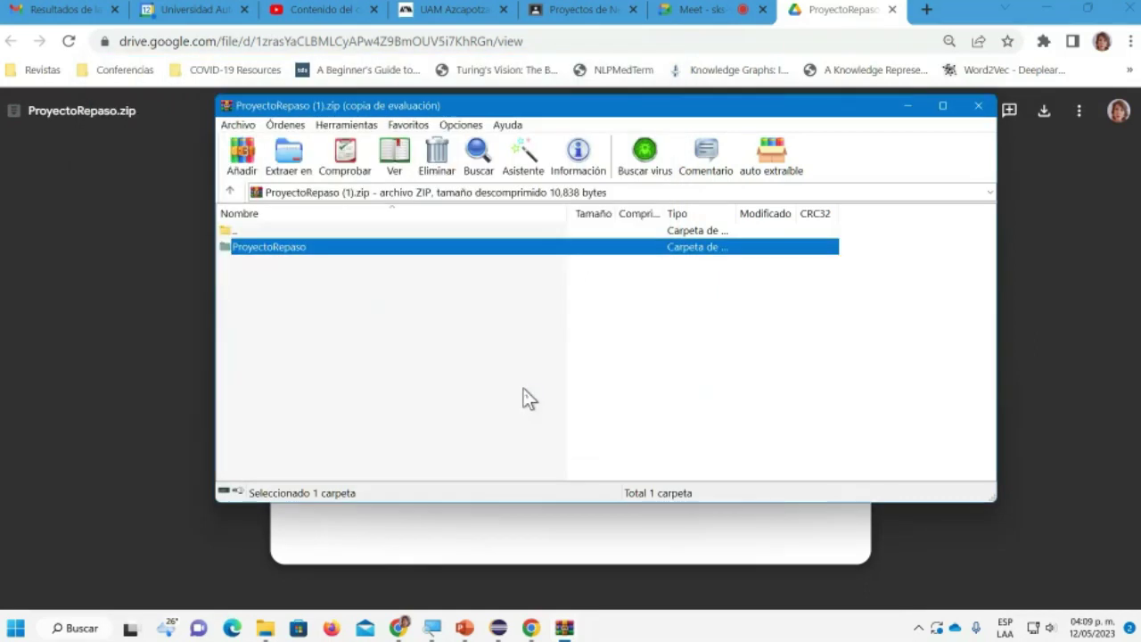
{"action": "left_click", "coordinate": [981, 108]}
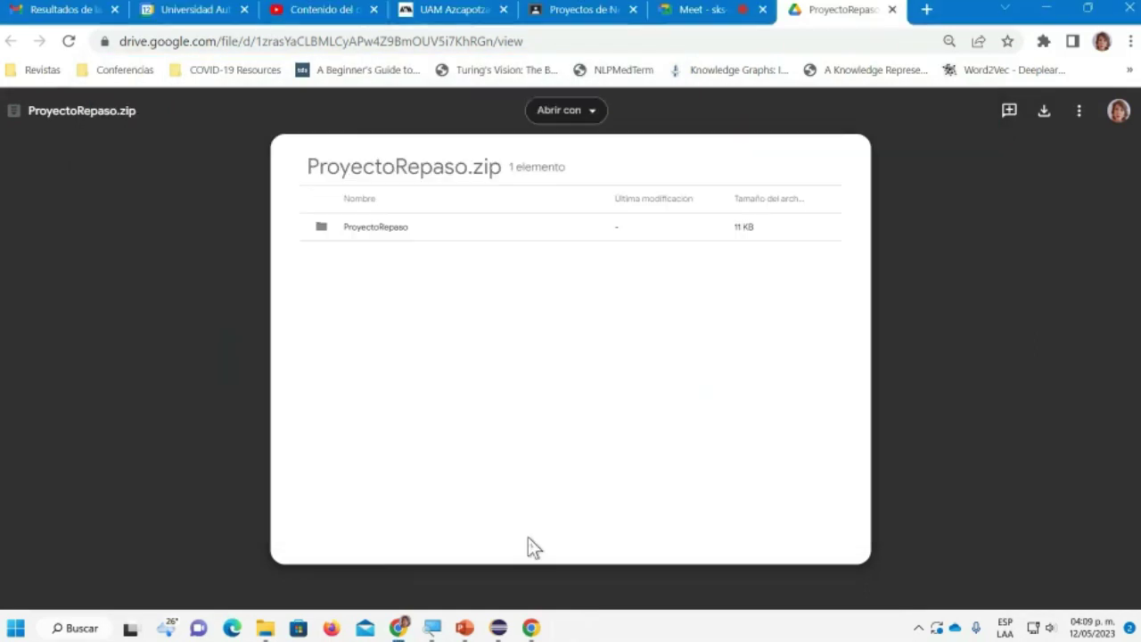
Inspect the extracted ProyectoRepaso folder in File Explorer and return to WorkSpace POO 23I
{"action": "left_click", "coordinate": [266, 629]}
{"action": "double_click", "coordinate": [206, 131]}
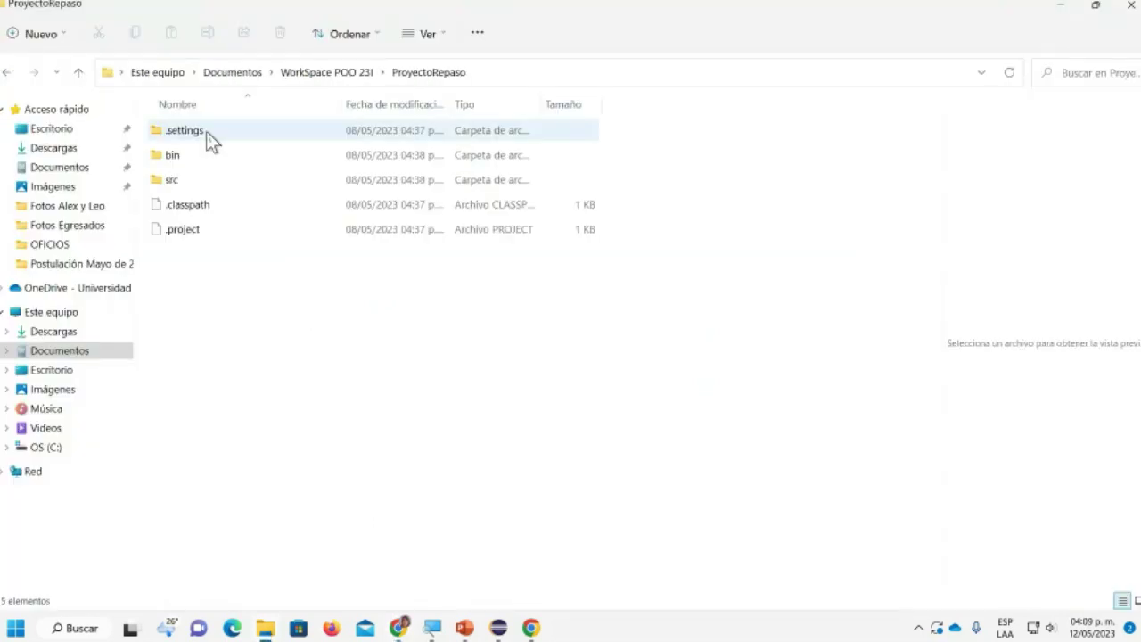
{"action": "left_click", "coordinate": [331, 72]}
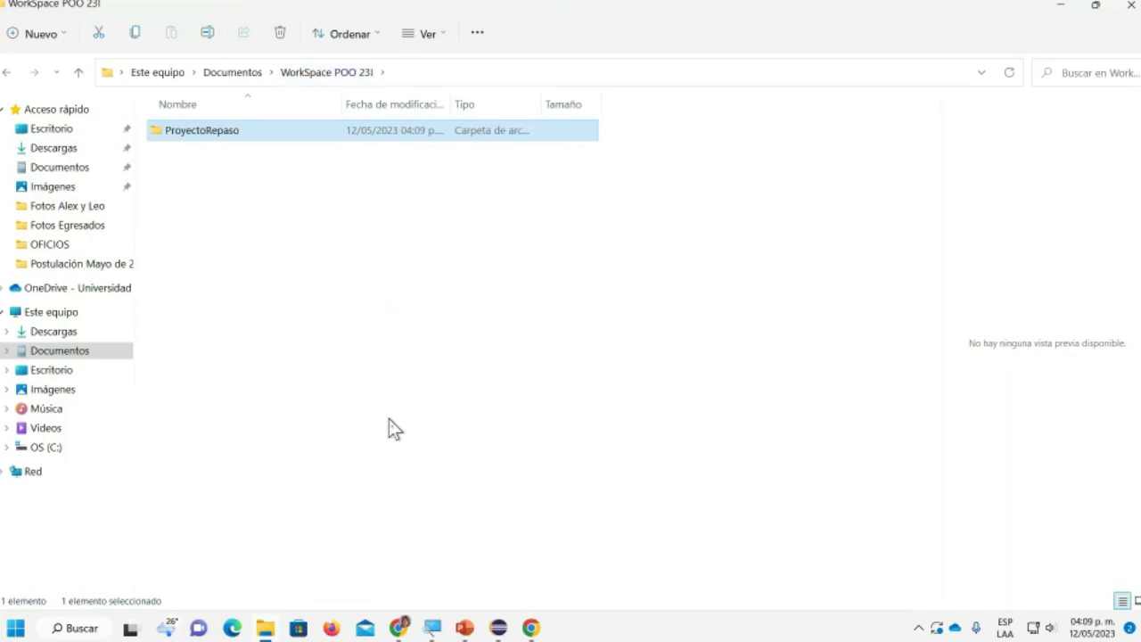
Switch to Eclipse, start switching to another workspace, and open the directory chooser for its location
{"action": "left_click", "coordinate": [499, 628]}
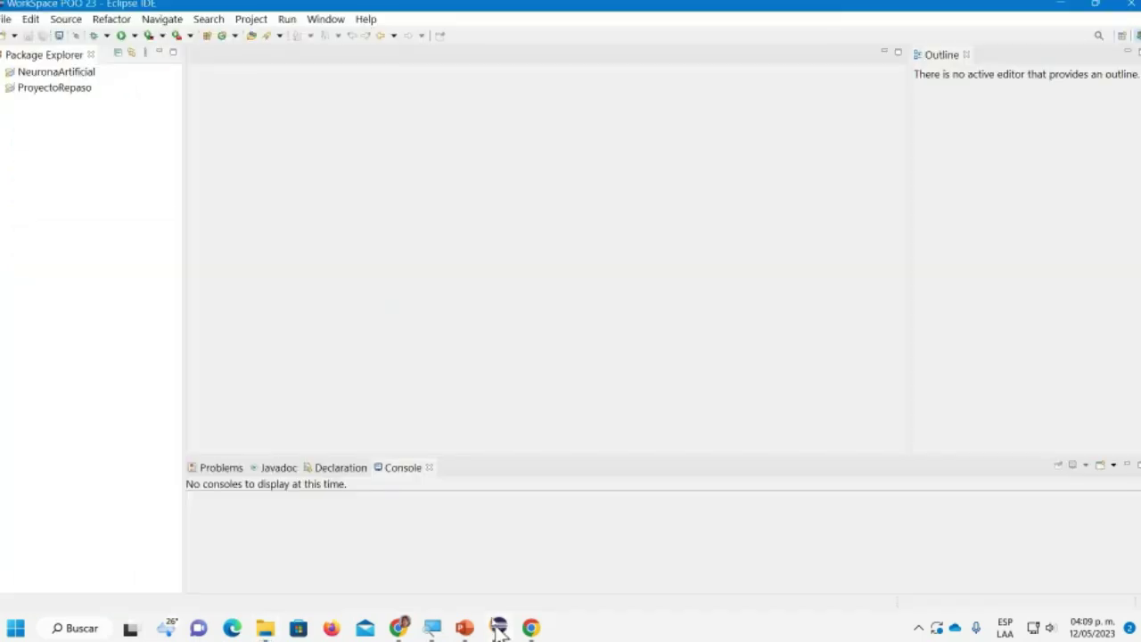
{"action": "left_click", "coordinate": [7, 20]}
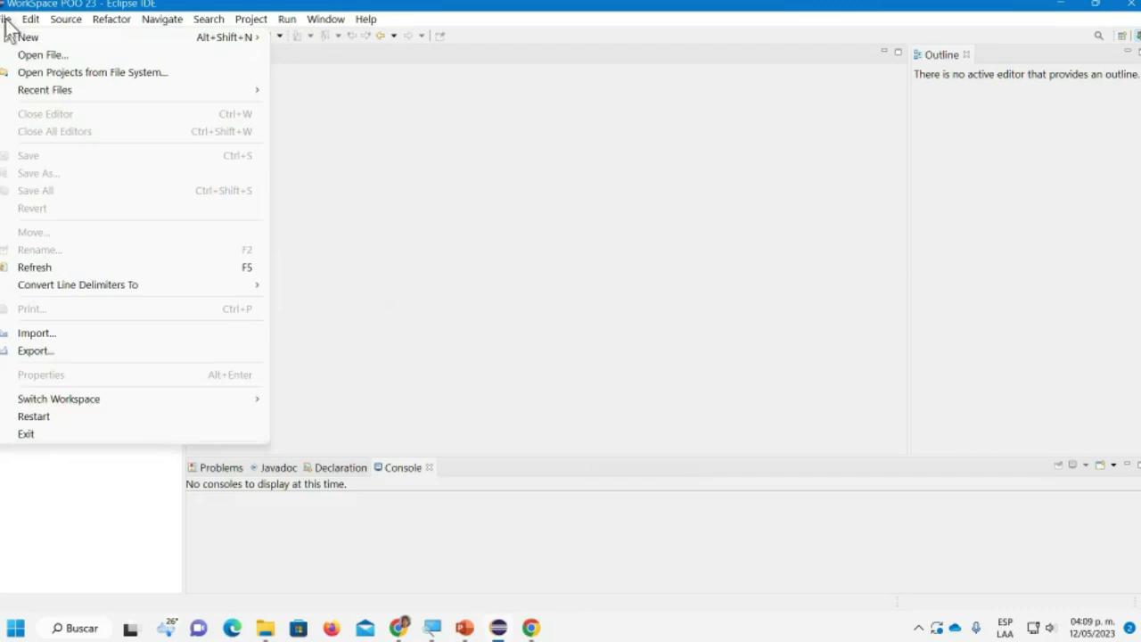
{"action": "mouse_move", "coordinate": [104, 404]}
{"action": "mouse_move", "coordinate": [245, 405]}
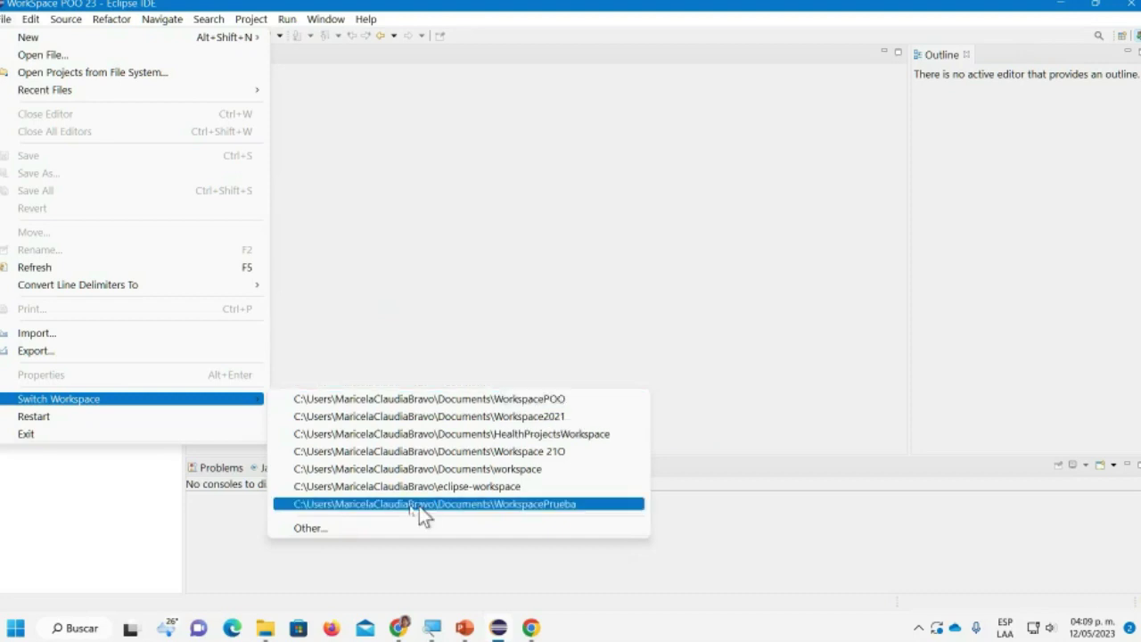
{"action": "left_click", "coordinate": [312, 528]}
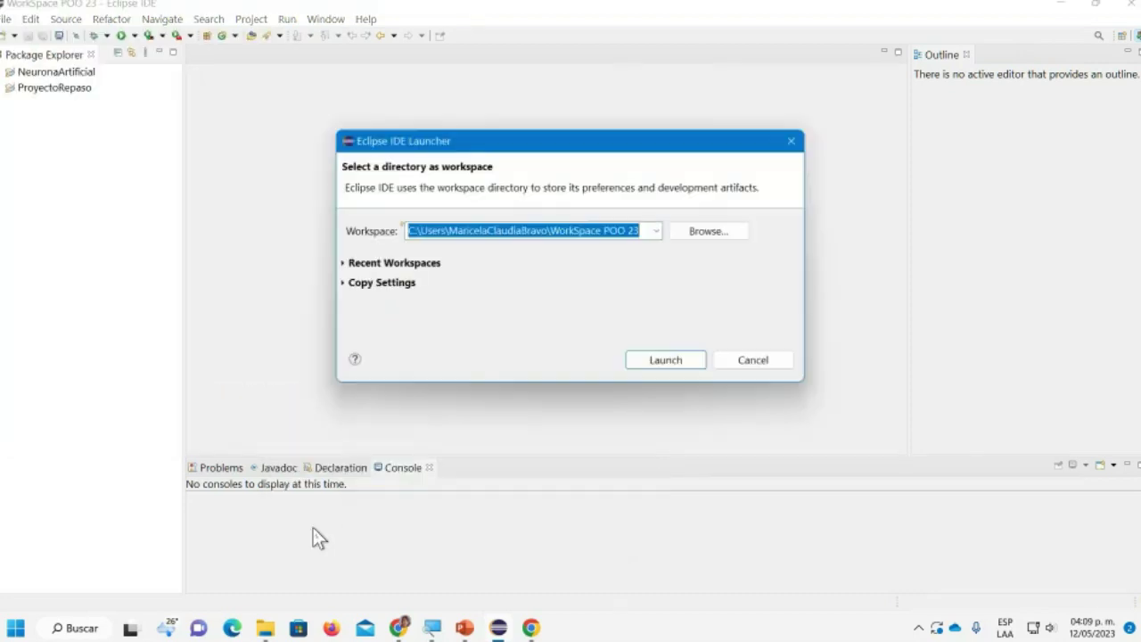
{"action": "left_click", "coordinate": [713, 233]}
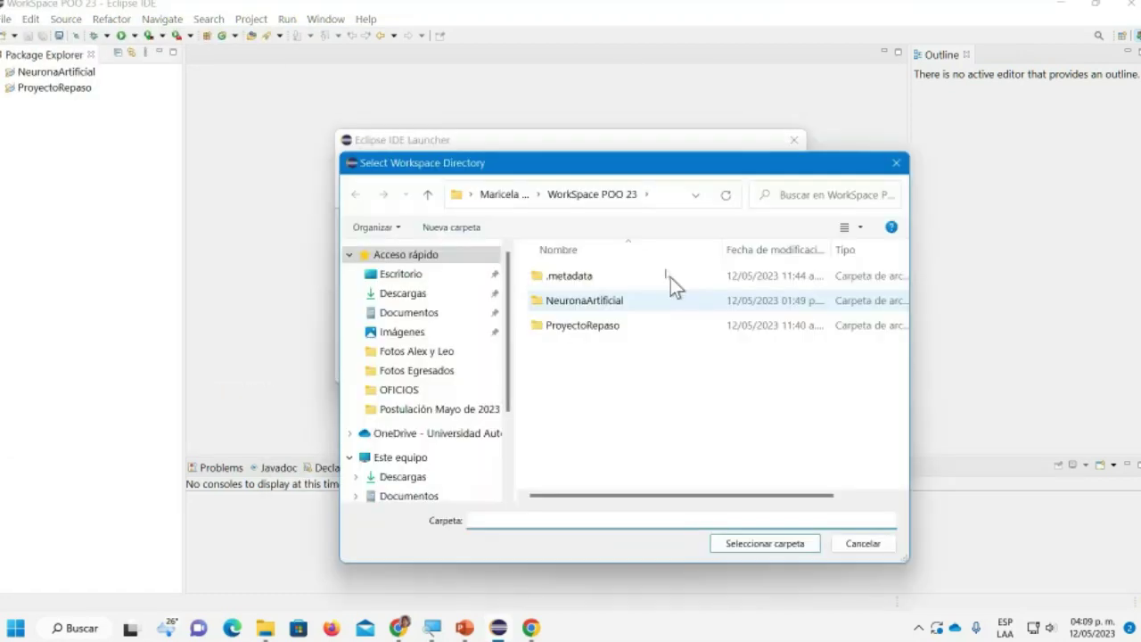
Locate the WorkSpace POO 23I folder in Documents and open it to check its contents
{"action": "left_click", "coordinate": [498, 197]}
{"action": "left_click", "coordinate": [412, 314]}
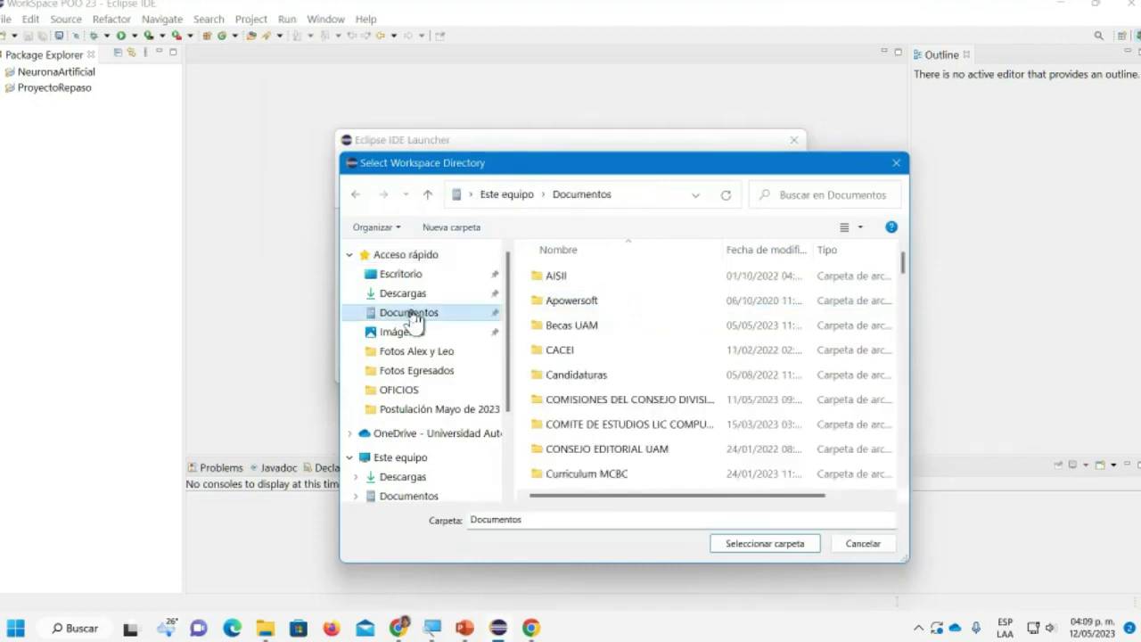
{"action": "scroll", "coordinate": [673, 355], "scroll_direction": "down", "scroll_amount": 5}
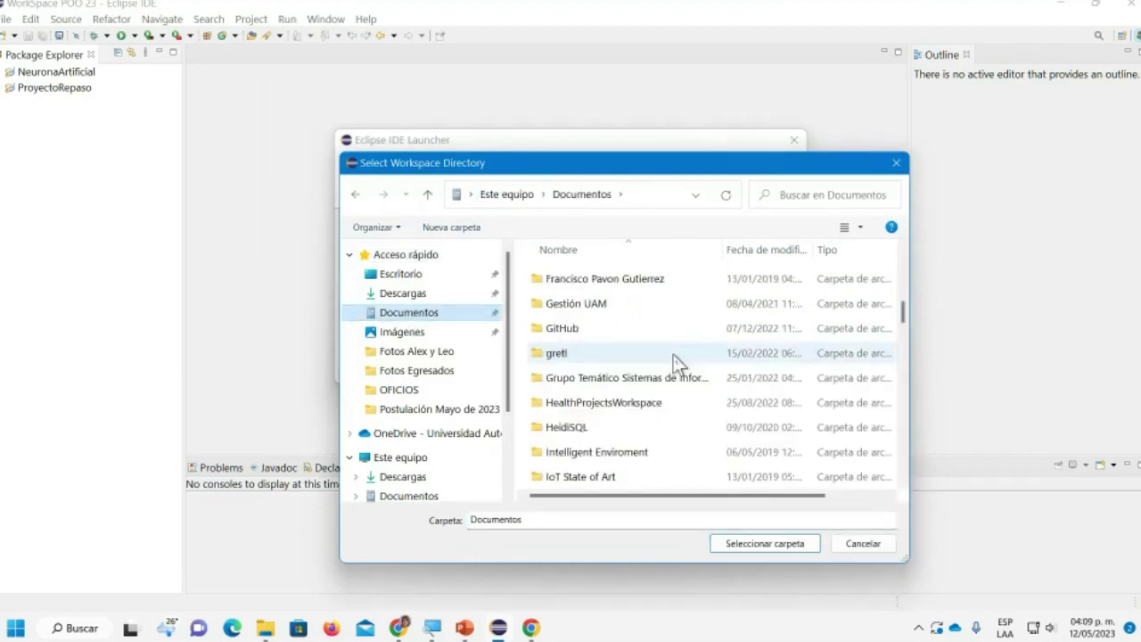
{"action": "scroll", "coordinate": [673, 355], "scroll_direction": "down", "scroll_amount": 10}
{"action": "scroll", "coordinate": [677, 353], "scroll_direction": "down", "scroll_amount": 3}
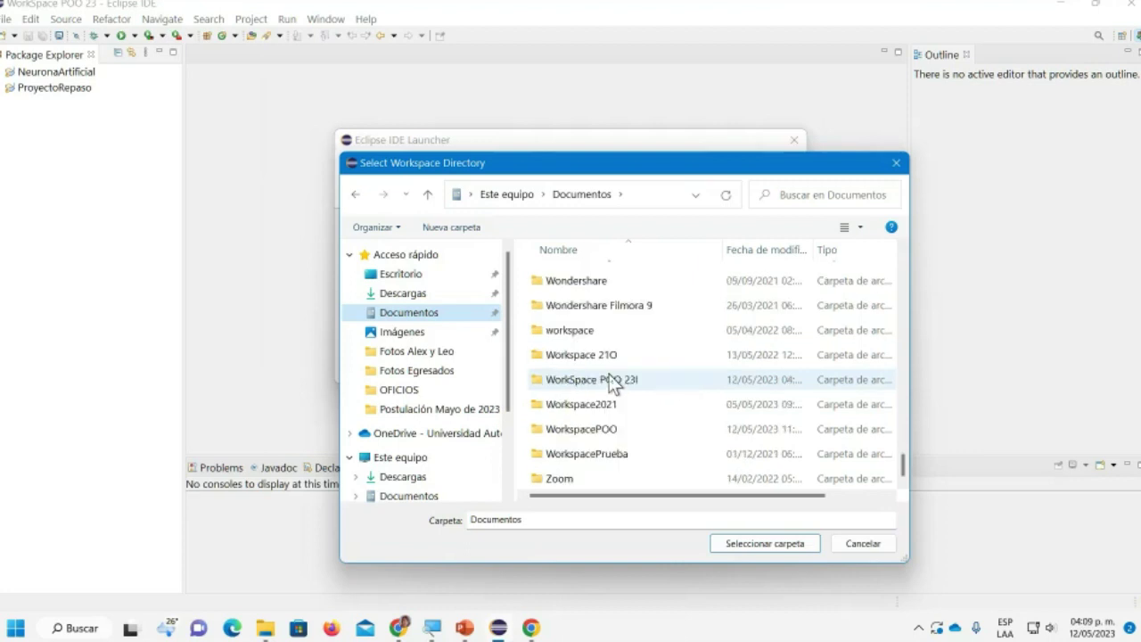
{"action": "double_click", "coordinate": [610, 378]}
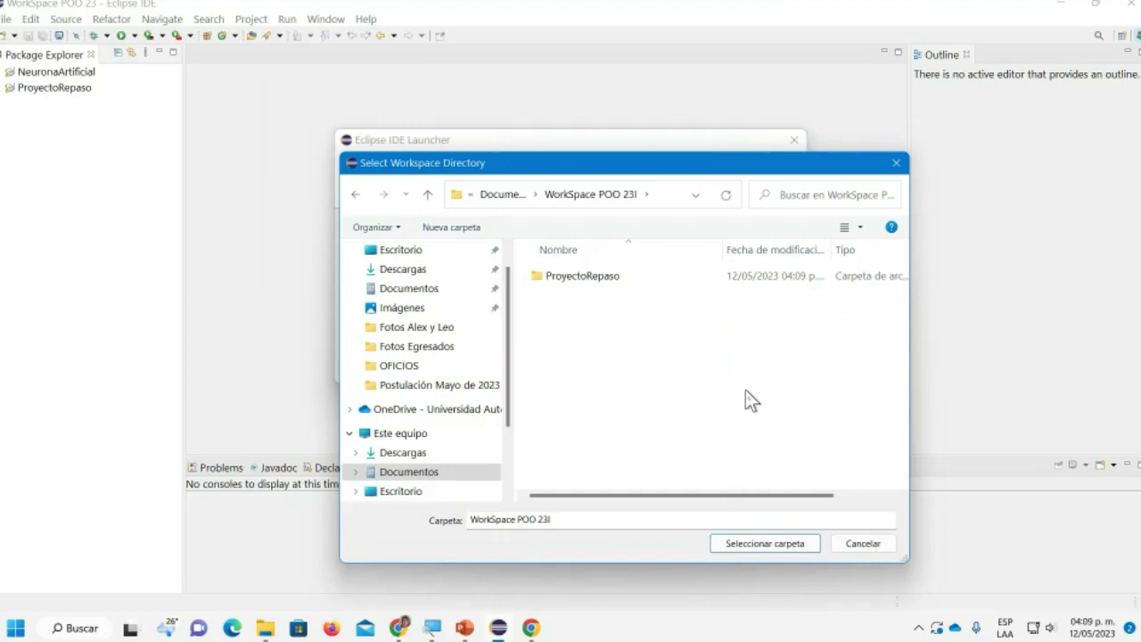
Return to Documents, select the WorkSpace POO 23I folder as the workspace directory, and launch Eclipse with it
{"action": "left_click", "coordinate": [486, 195]}
{"action": "scroll", "coordinate": [626, 366], "scroll_direction": "down", "scroll_amount": 4}
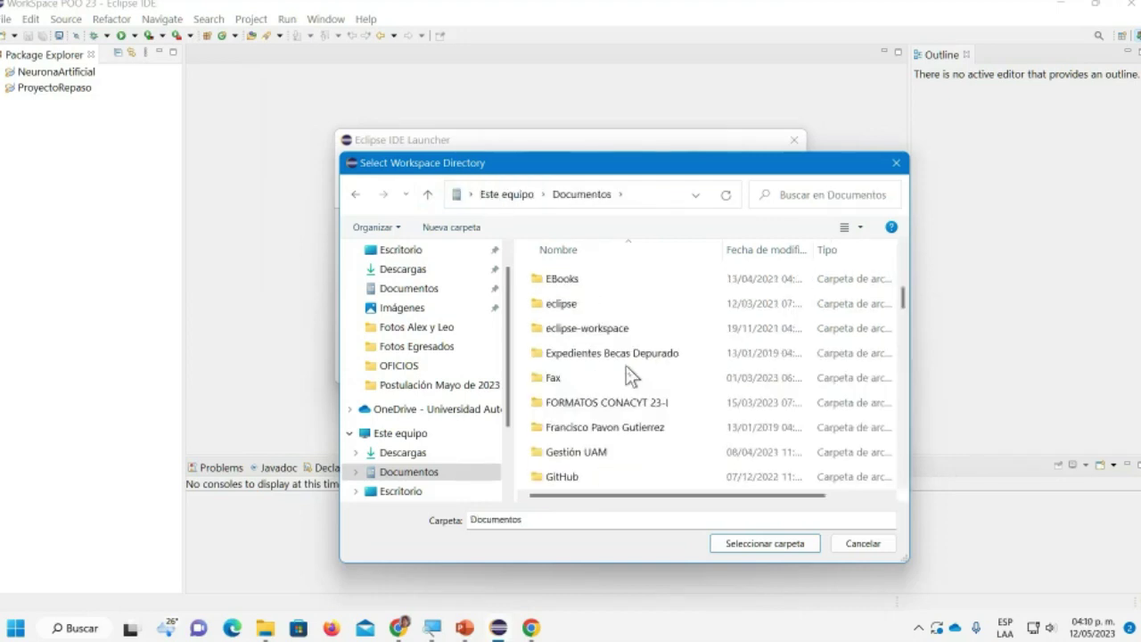
{"action": "scroll", "coordinate": [626, 365], "scroll_direction": "down", "scroll_amount": 5}
{"action": "scroll", "coordinate": [626, 365], "scroll_direction": "down", "scroll_amount": 10}
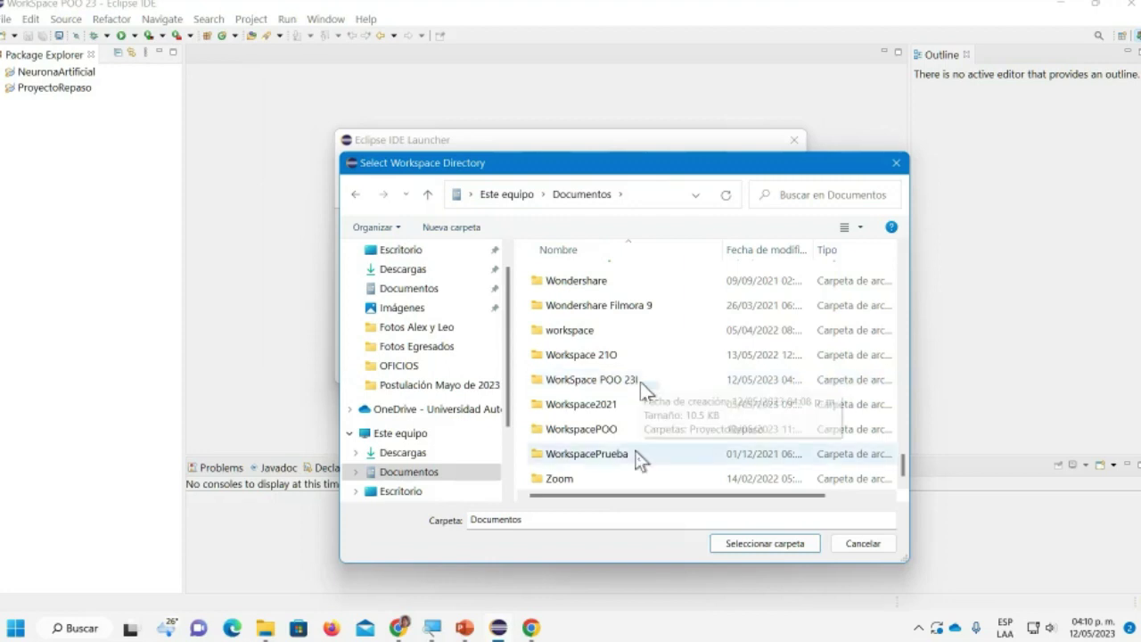
{"action": "left_click", "coordinate": [627, 392]}
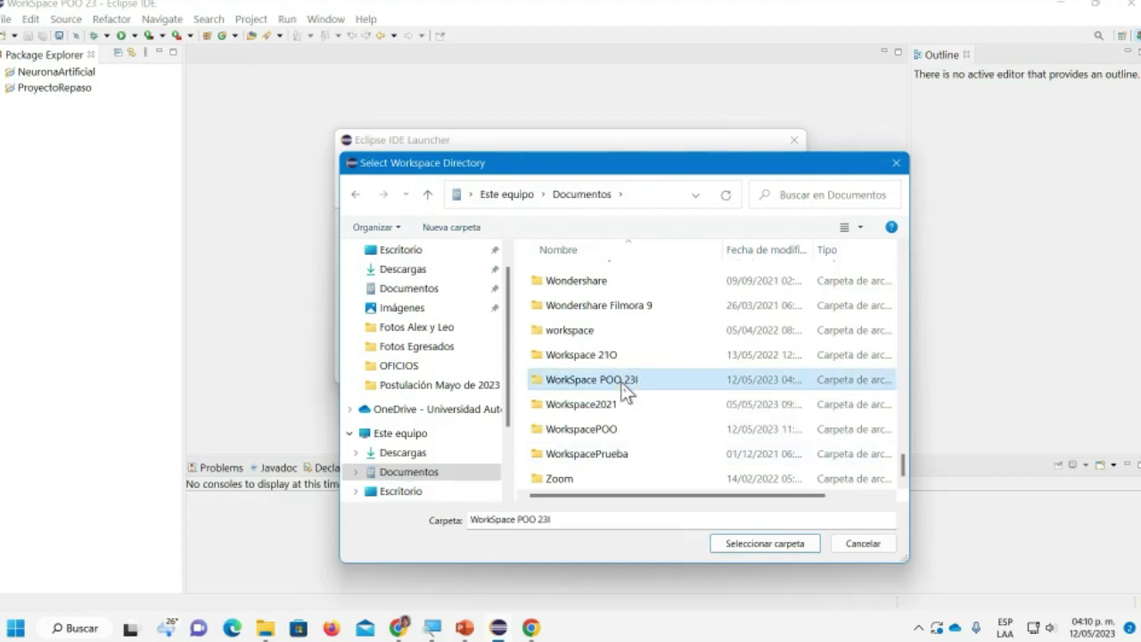
{"action": "left_click", "coordinate": [765, 544]}
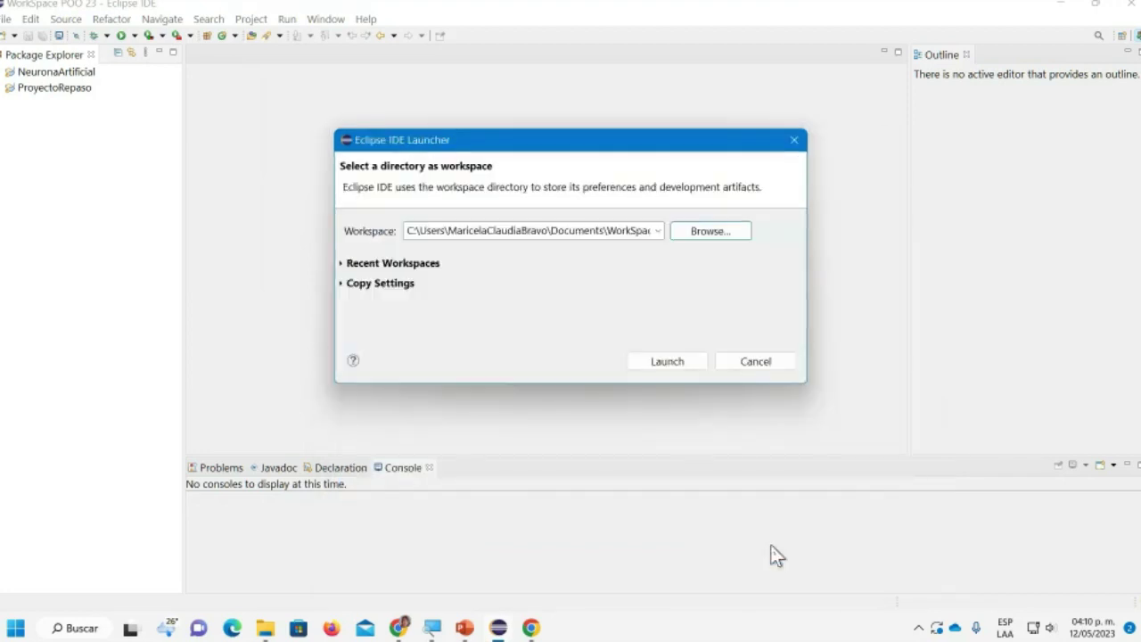
{"action": "left_click", "coordinate": [661, 360]}
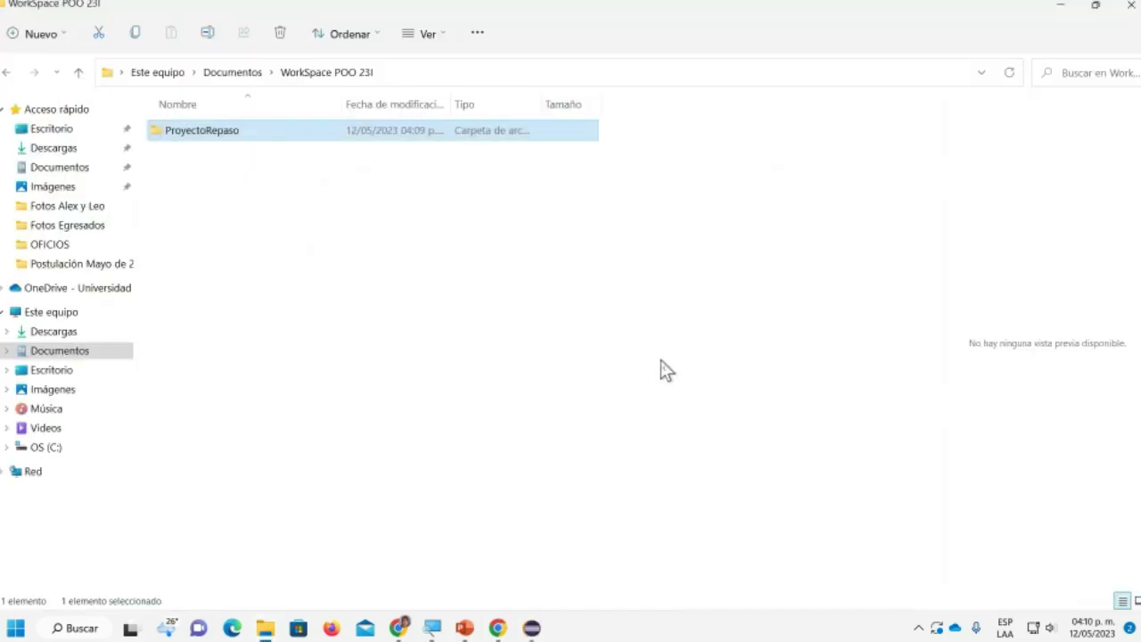
Maximize the relaunched Eclipse window and close its Welcome page
{"action": "mouse_move", "coordinate": [535, 632]}
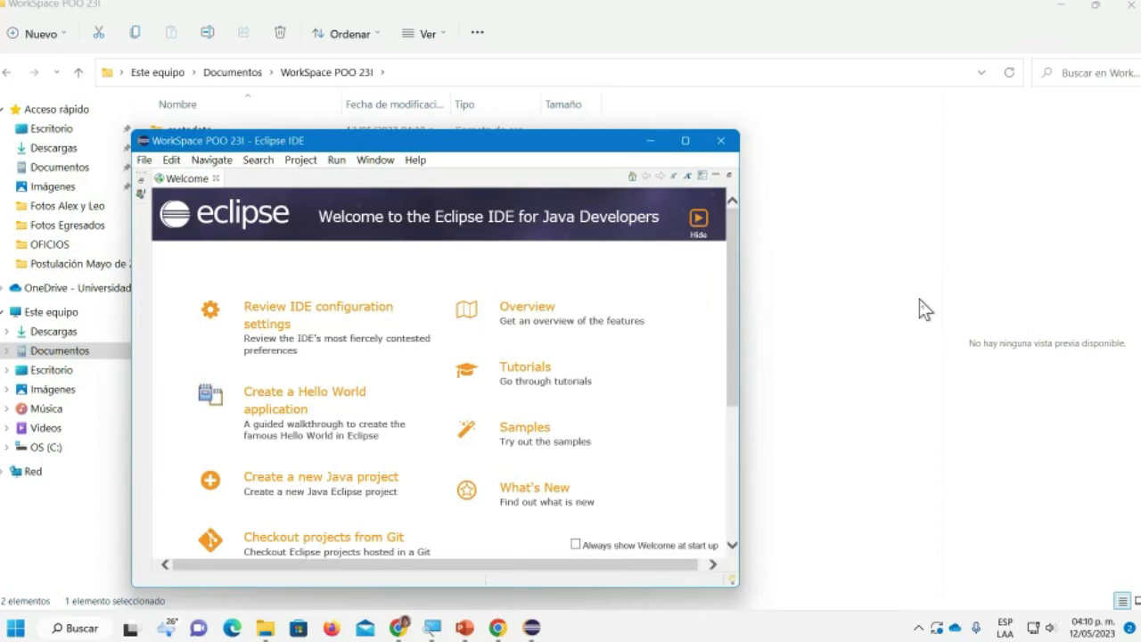
{"action": "left_click", "coordinate": [685, 141]}
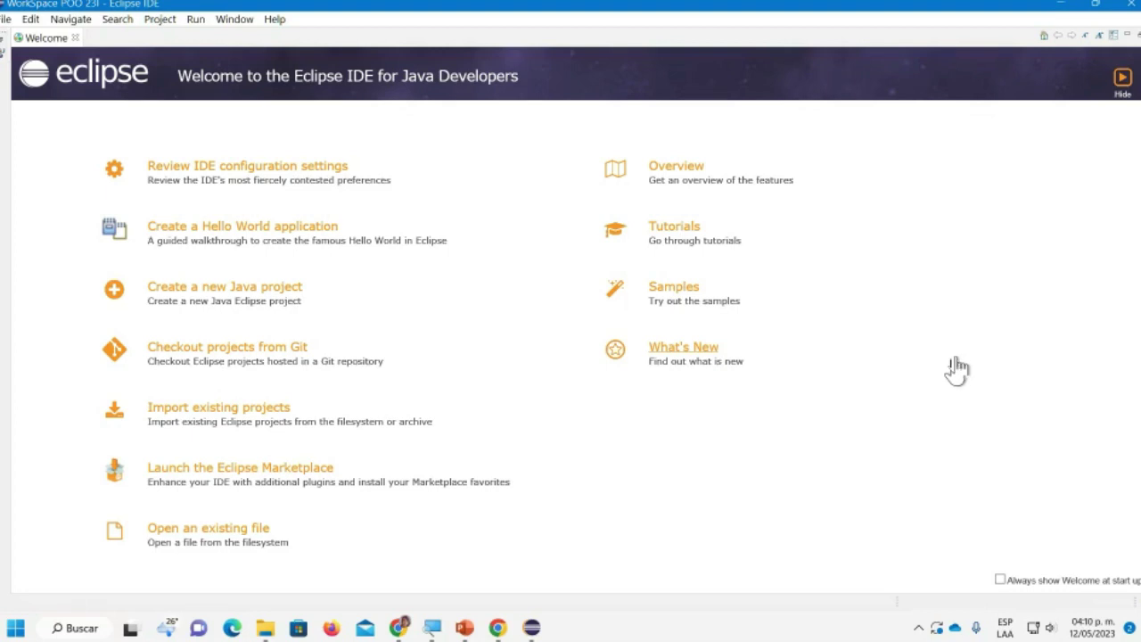
{"action": "left_click", "coordinate": [75, 37]}
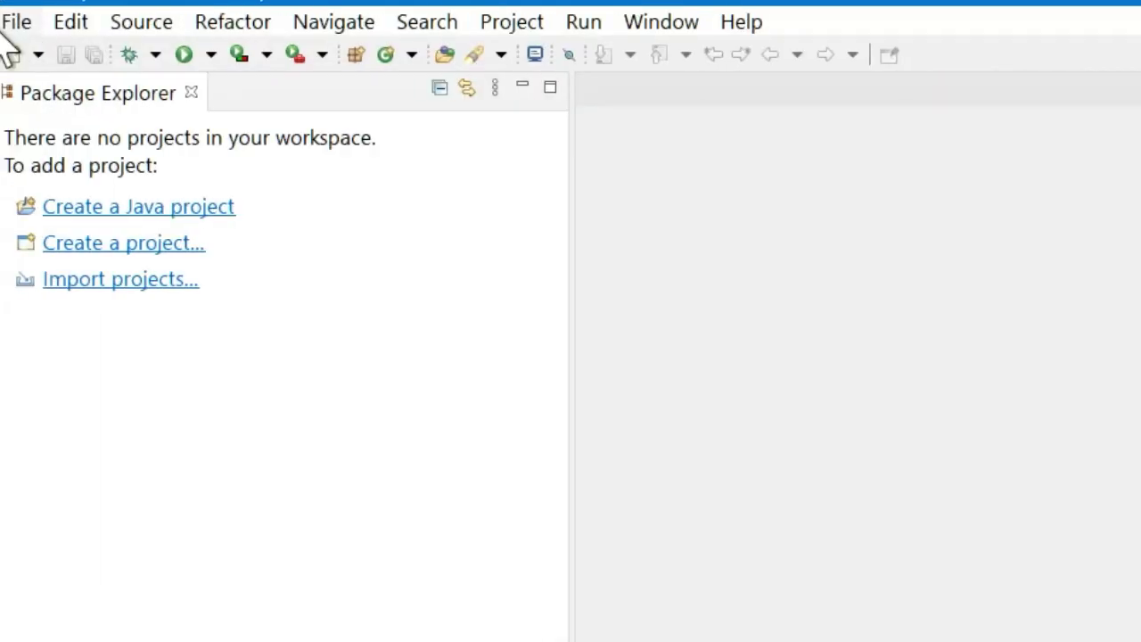
Start an import using the General wizard Existing Projects into Workspace and continue to its project selection page
{"action": "left_click", "coordinate": [18, 23]}
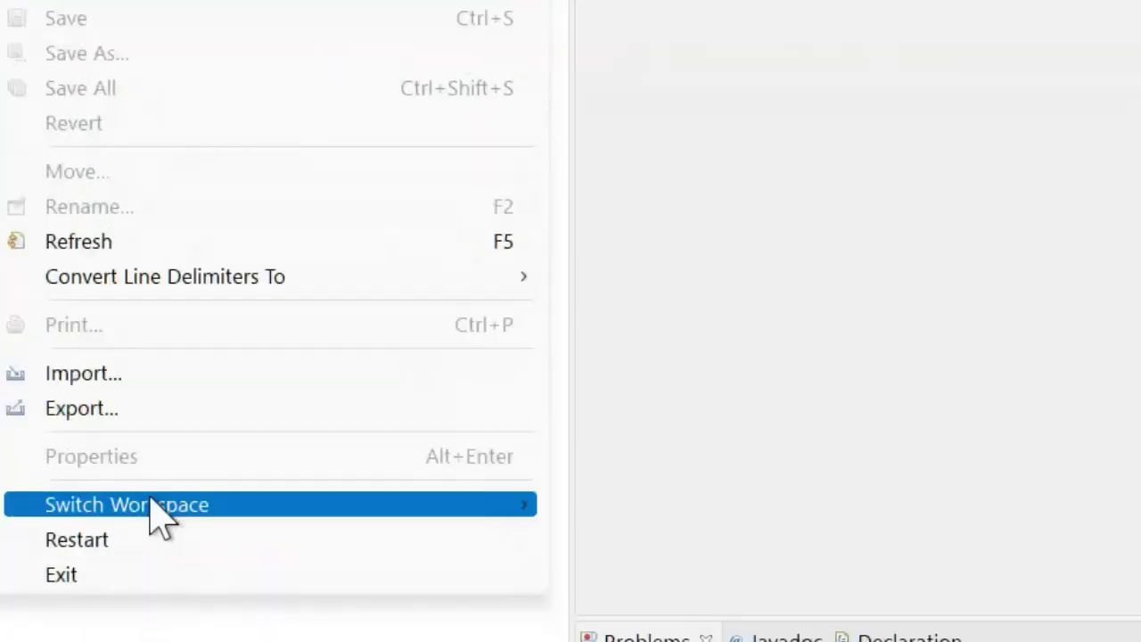
{"action": "left_click", "coordinate": [98, 375]}
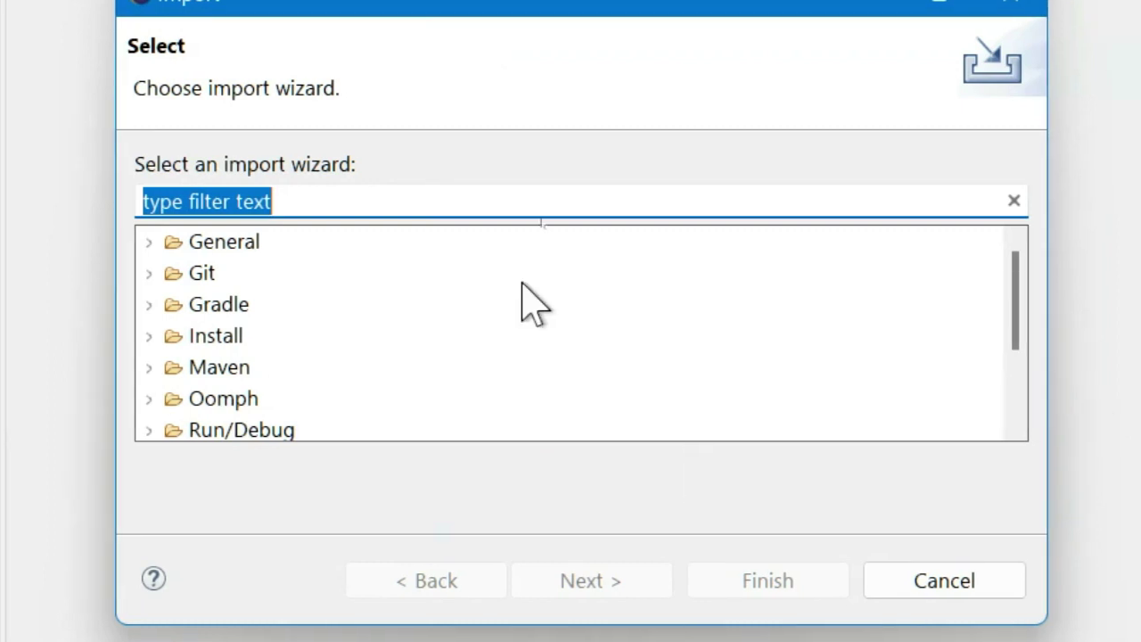
{"action": "scroll", "coordinate": [533, 303], "scroll_direction": "down", "scroll_amount": 1}
{"action": "scroll", "coordinate": [533, 303], "scroll_direction": "down", "scroll_amount": 1}
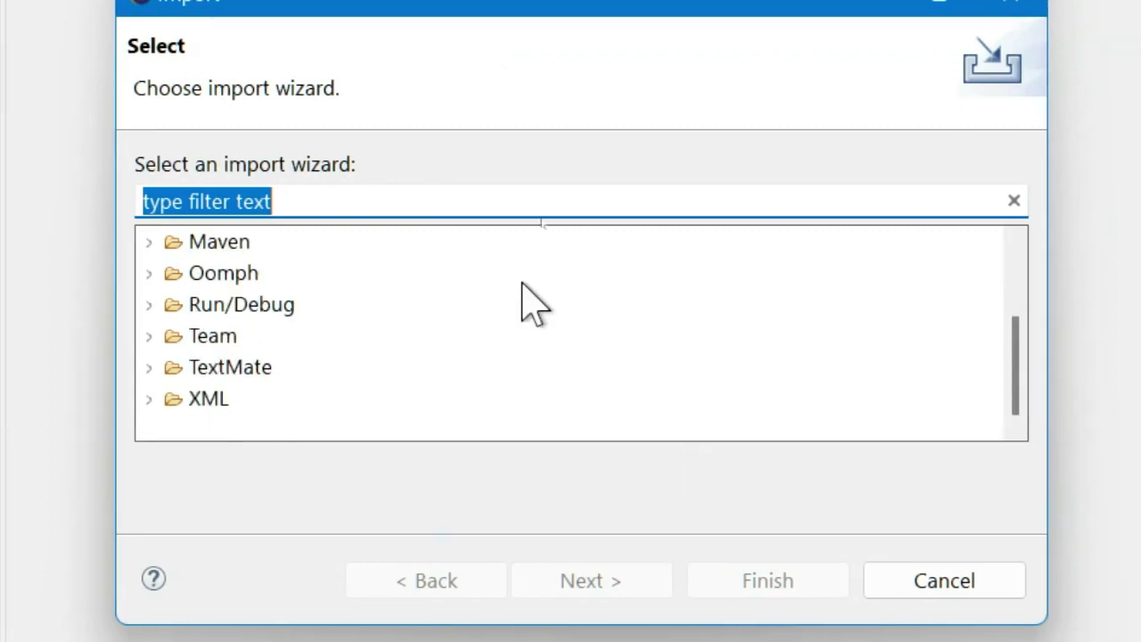
{"action": "scroll", "coordinate": [531, 303], "scroll_direction": "up", "scroll_amount": 2}
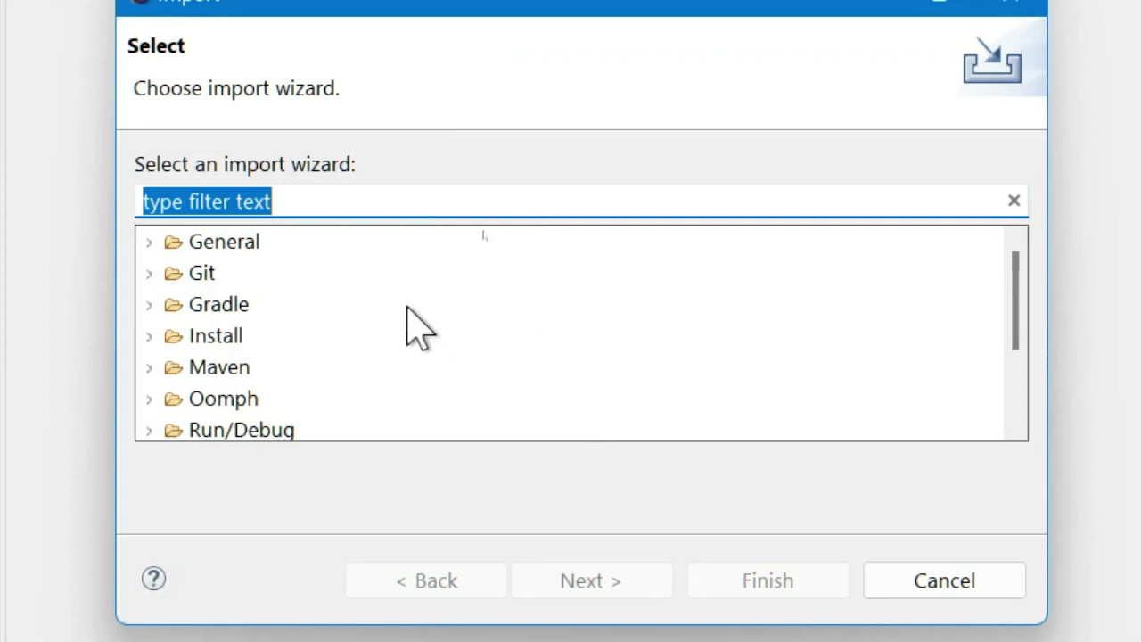
{"action": "left_click", "coordinate": [150, 241]}
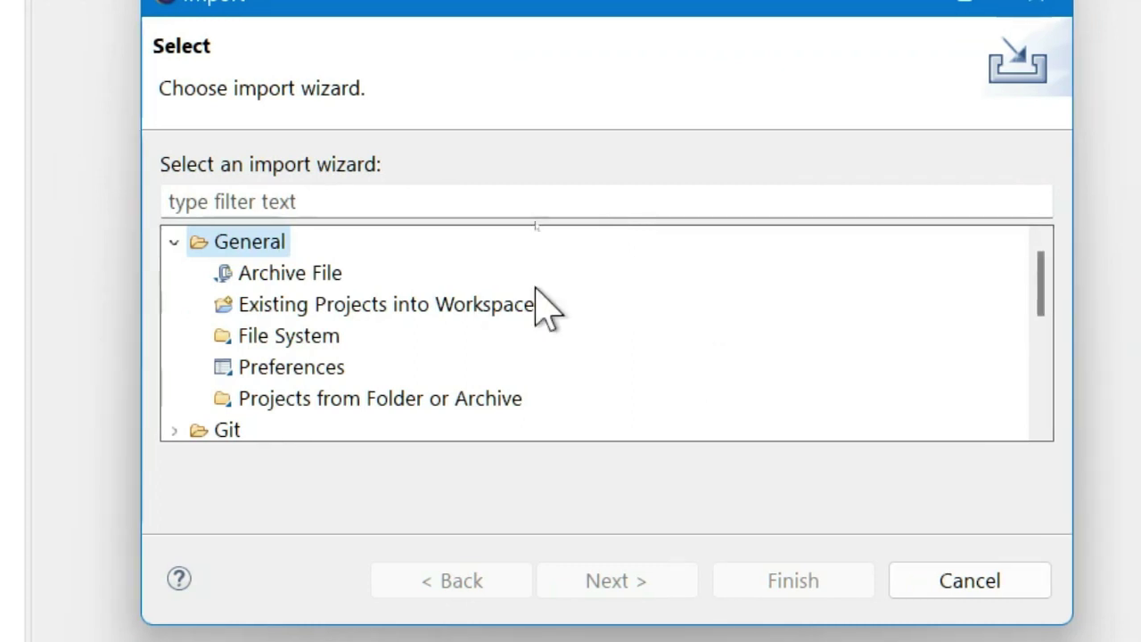
{"action": "left_click", "coordinate": [497, 307]}
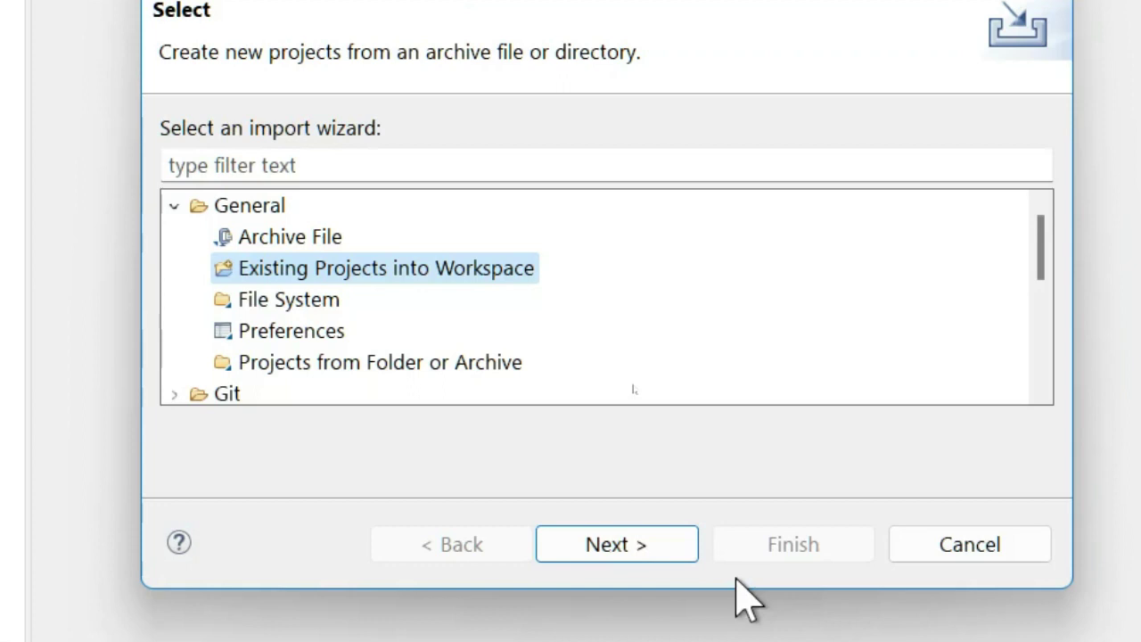
{"action": "left_click", "coordinate": [667, 580]}
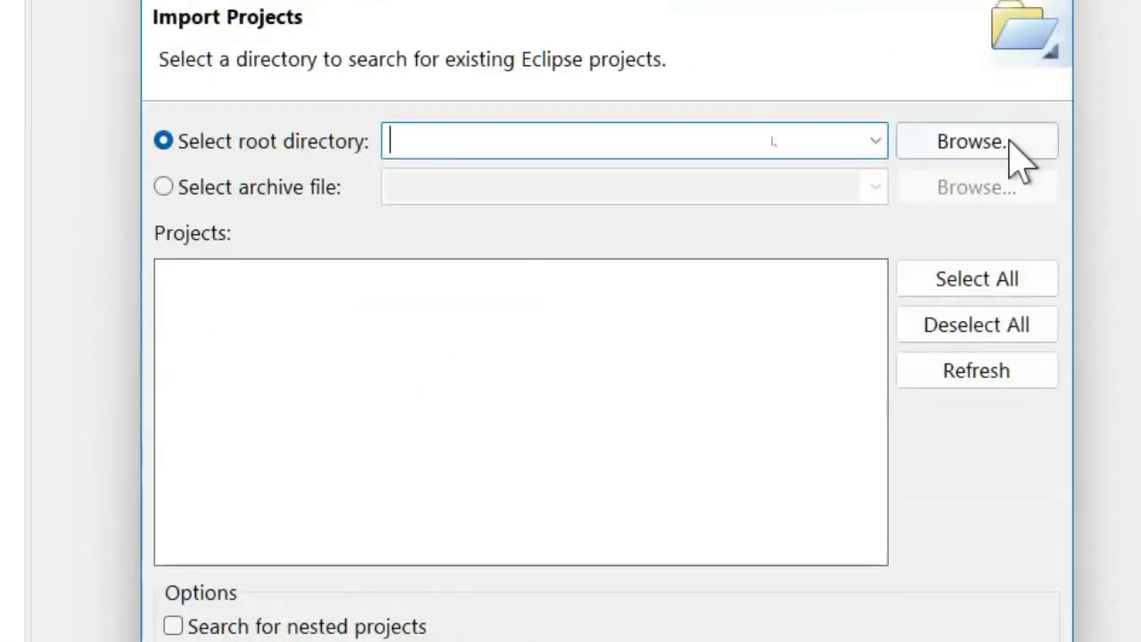
Set the root directory to the ProyectoRepaso folder inside WorkSpace POO 23I and finish importing the project
{"action": "left_click", "coordinate": [1011, 141]}
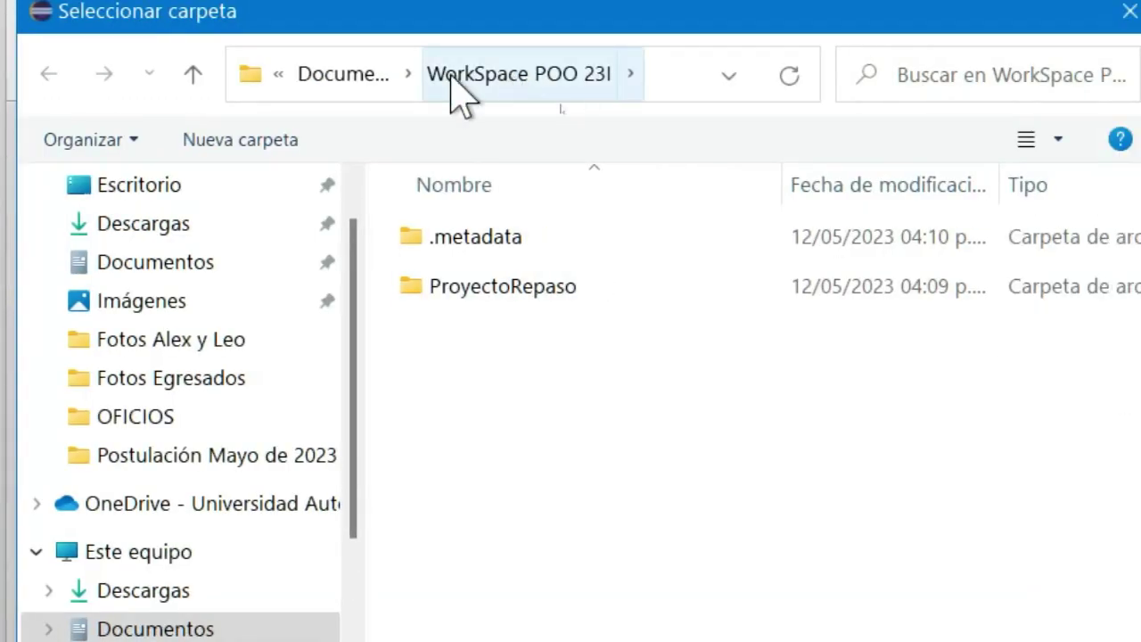
{"action": "left_click", "coordinate": [488, 297]}
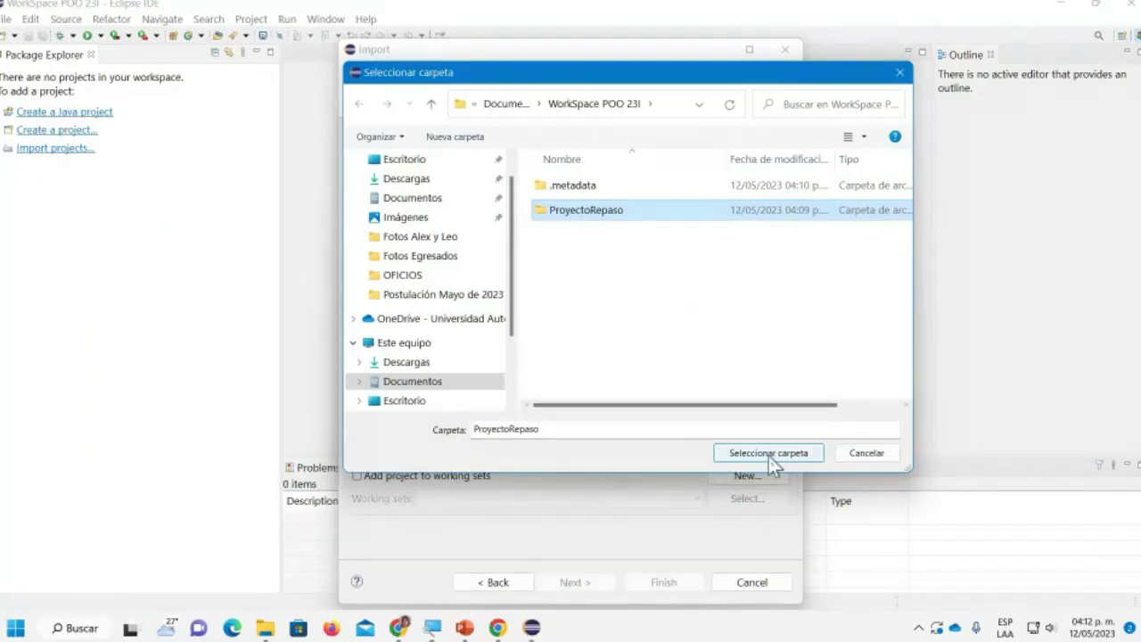
{"action": "left_click", "coordinate": [769, 456]}
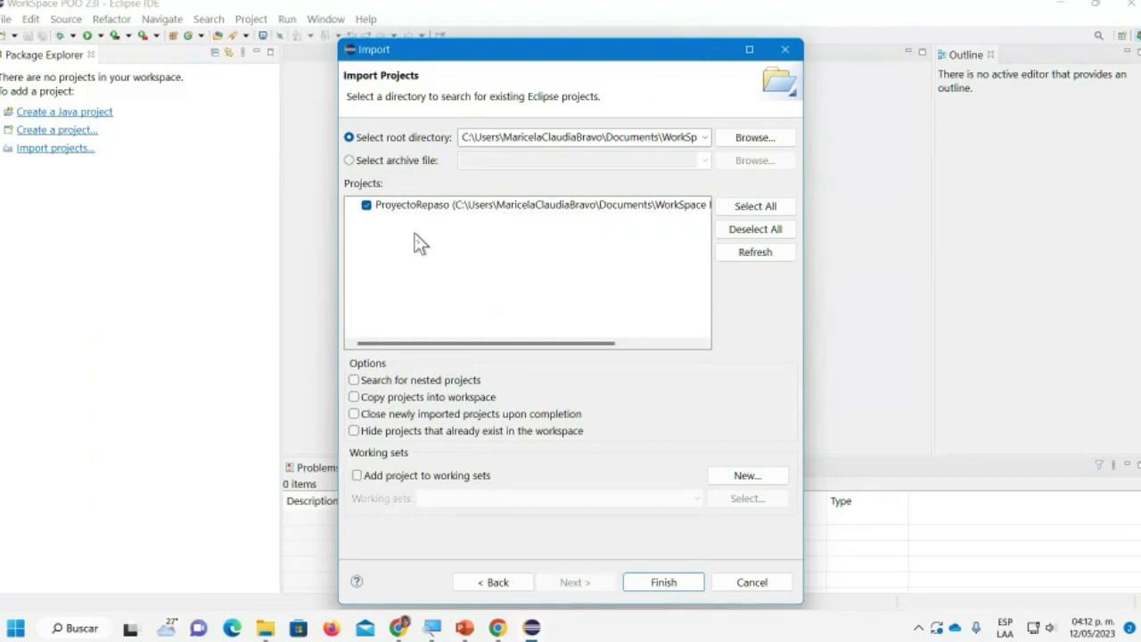
{"action": "left_click", "coordinate": [658, 582]}
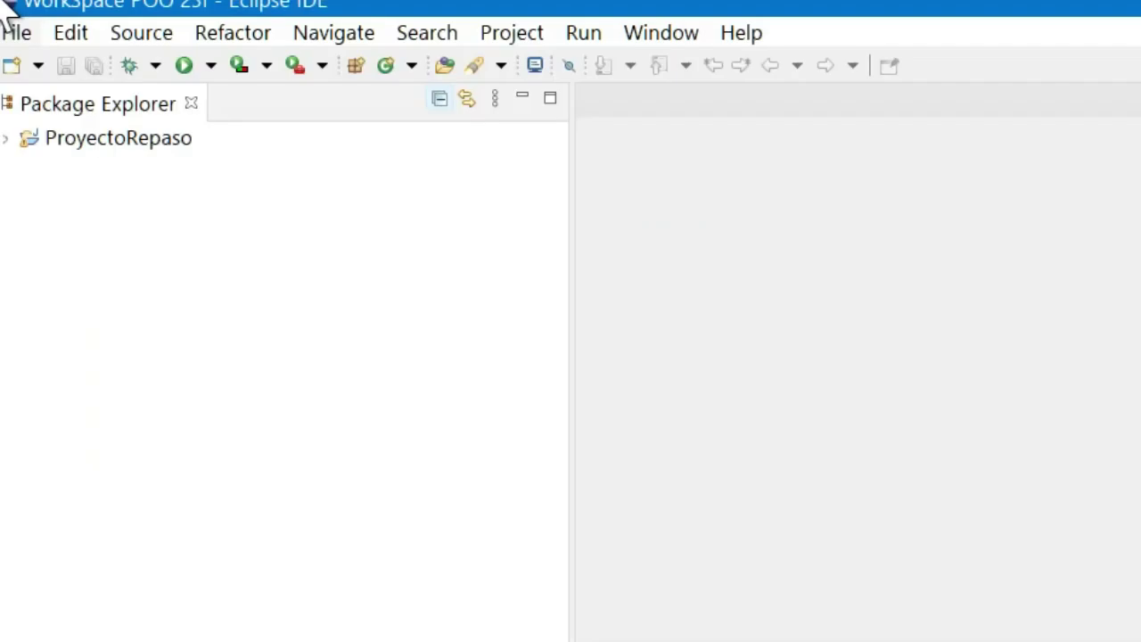
Expand ProyectoRepaso down to the paq package, open Persona.java, and narrow the Package Explorer to widen the editor
{"action": "left_click", "coordinate": [6, 152]}
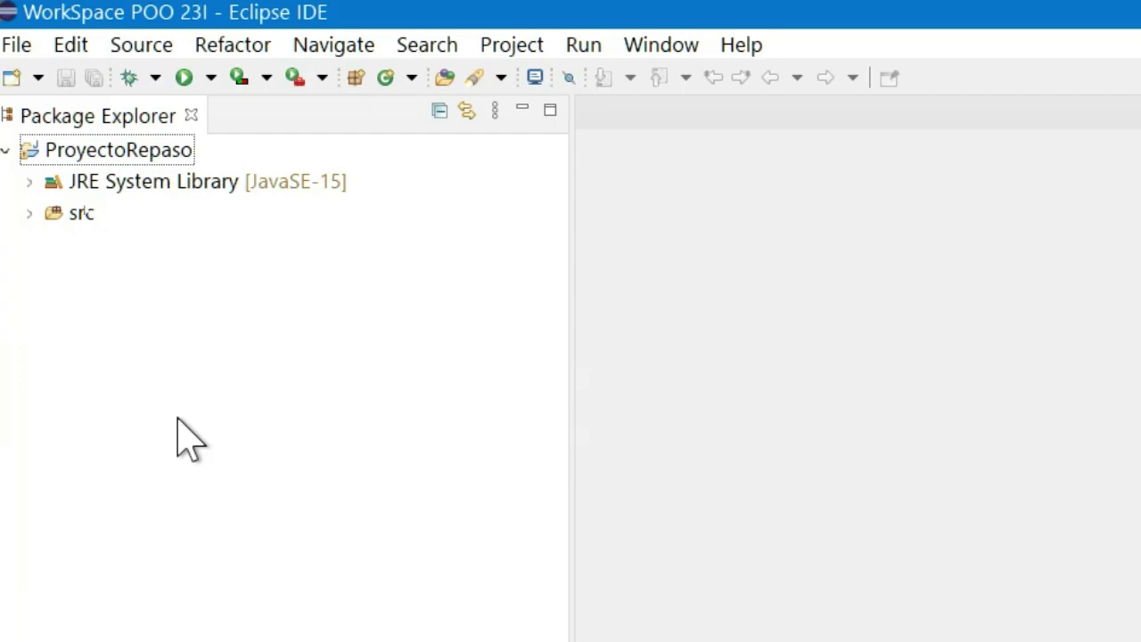
{"action": "left_click", "coordinate": [29, 214]}
{"action": "left_click", "coordinate": [54, 245]}
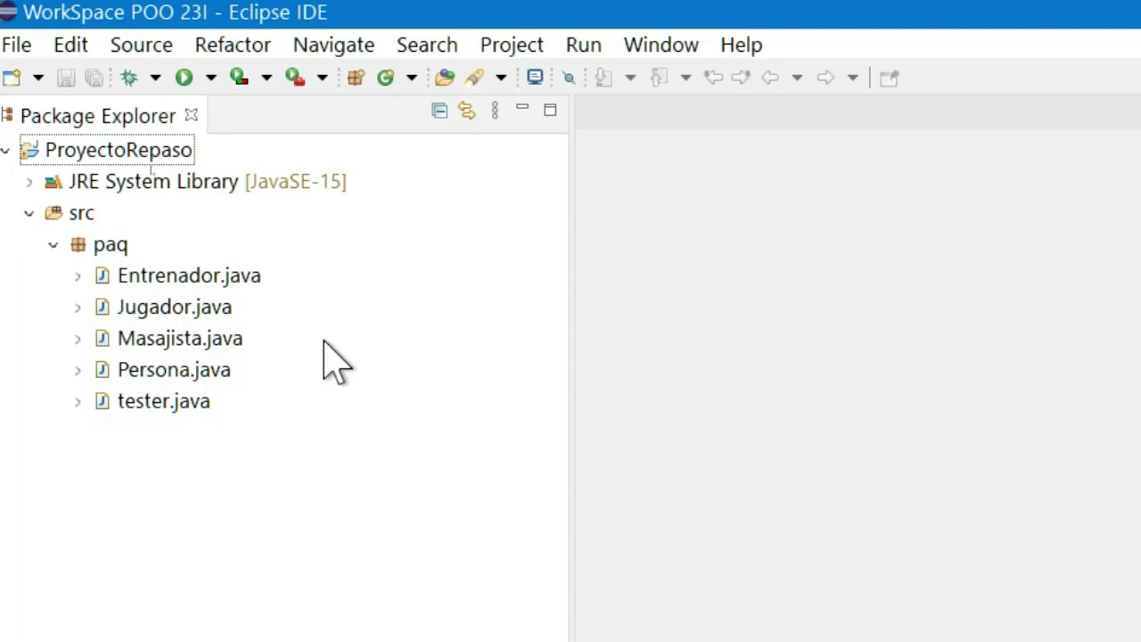
{"action": "left_click", "coordinate": [148, 375]}
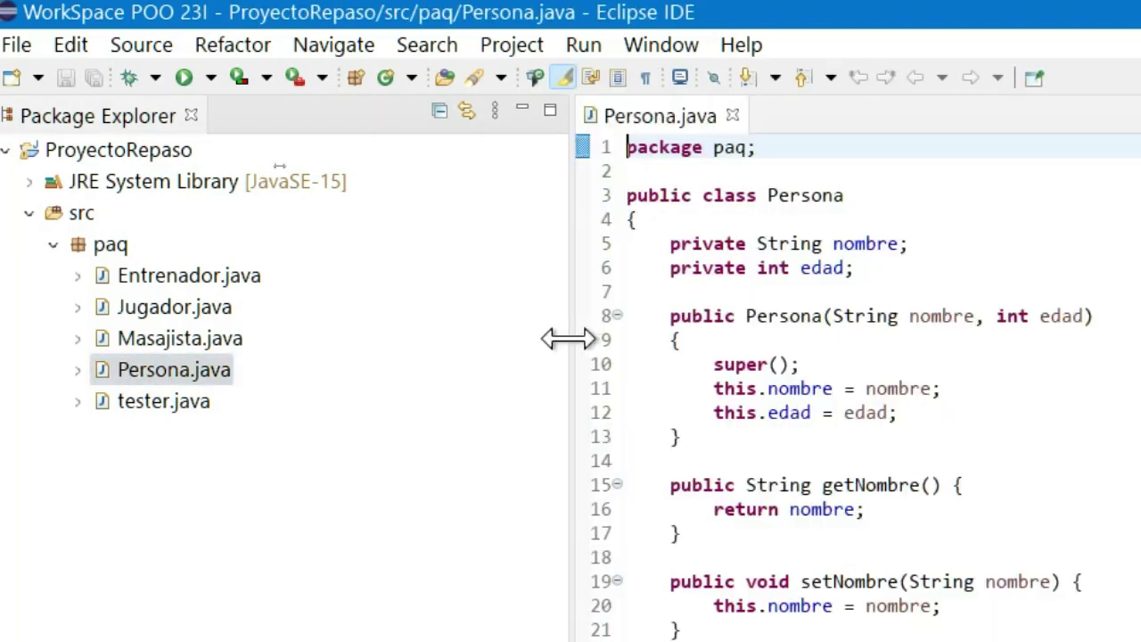
{"action": "left_click_drag", "start_coordinate": [556, 336], "coordinate": [422, 323]}
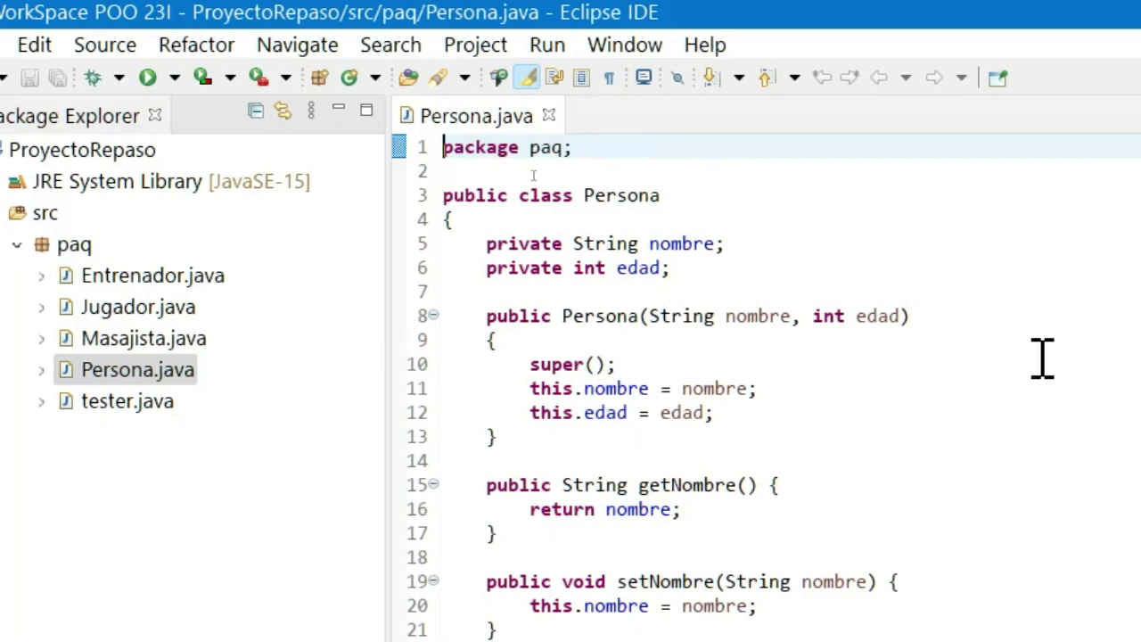